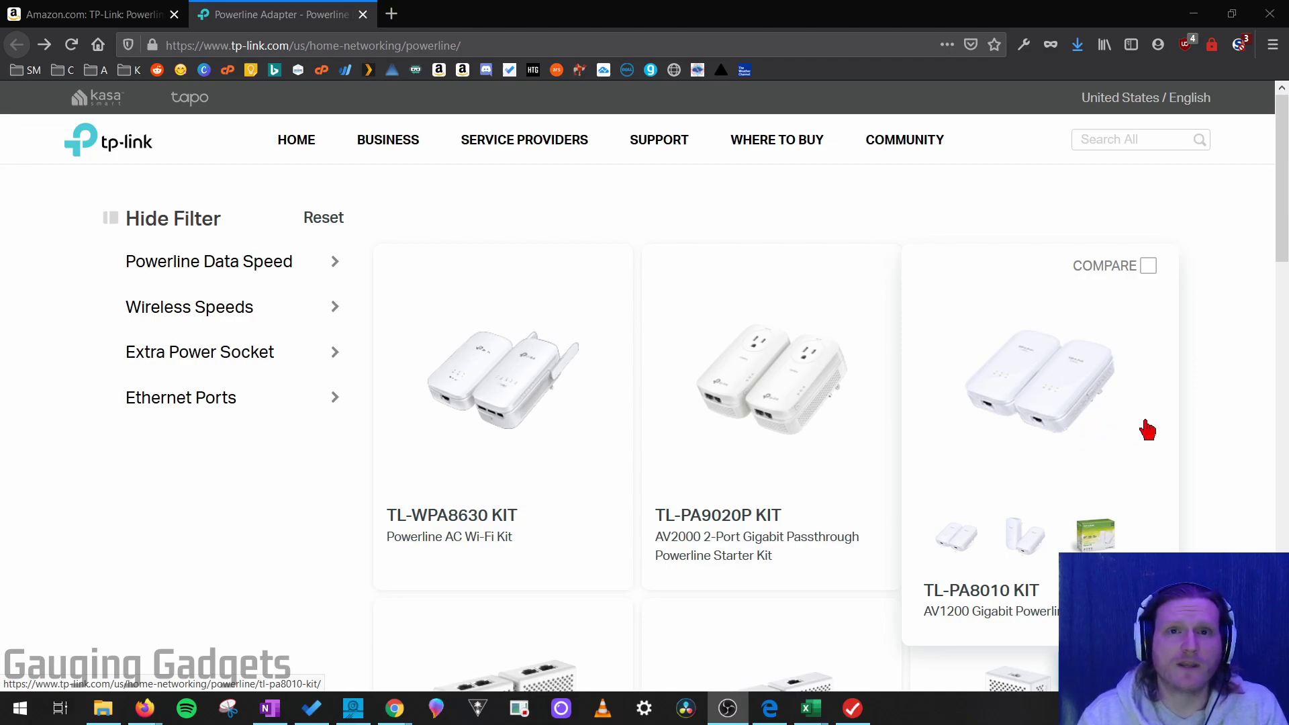
- Browse the TP-Link powerline adapter kits on Amazon, priced from $39.99 to $199.00
{"action": "key", "text": "ctrl+shift+Tab"}
{"action": "scroll", "coordinate": [718, 417], "scroll_direction": "down", "scroll_amount": 8}
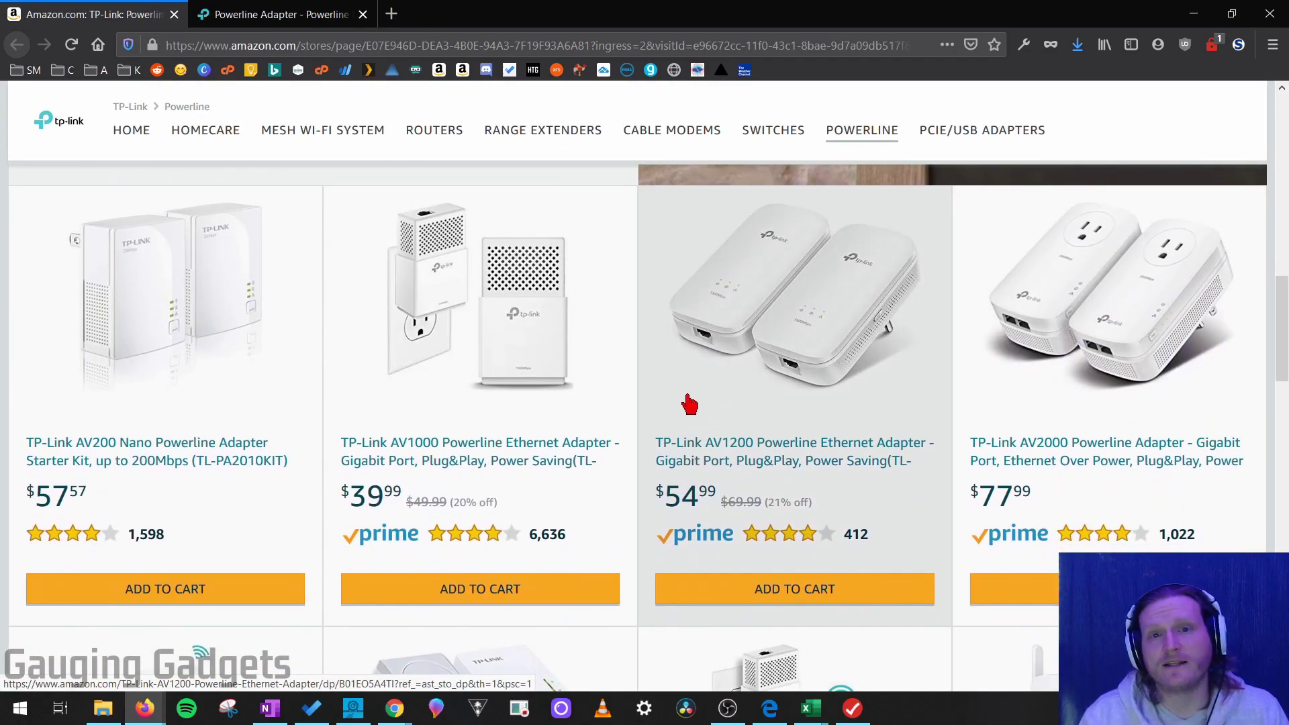
{"action": "scroll", "coordinate": [719, 406], "scroll_direction": "down", "scroll_amount": 3}
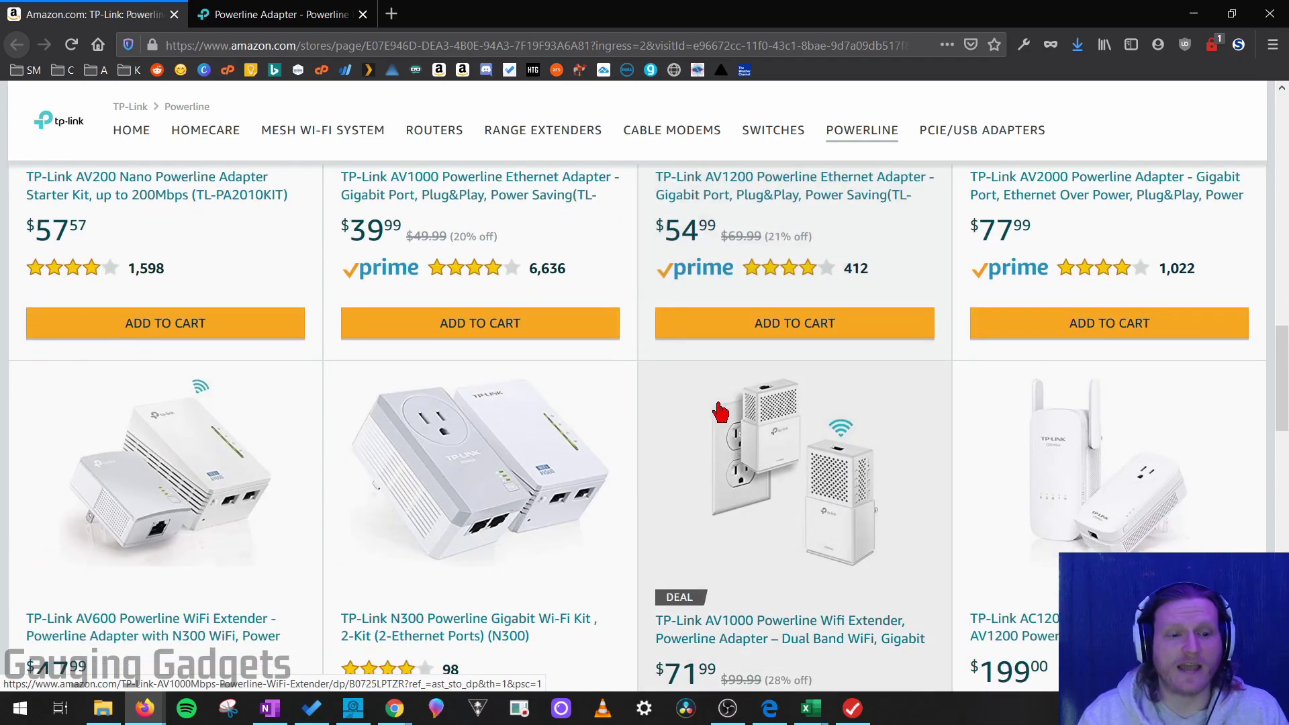
{"action": "scroll", "coordinate": [698, 420], "scroll_direction": "down", "scroll_amount": 1}
{"action": "scroll", "coordinate": [322, 478], "scroll_direction": "up", "scroll_amount": 4}
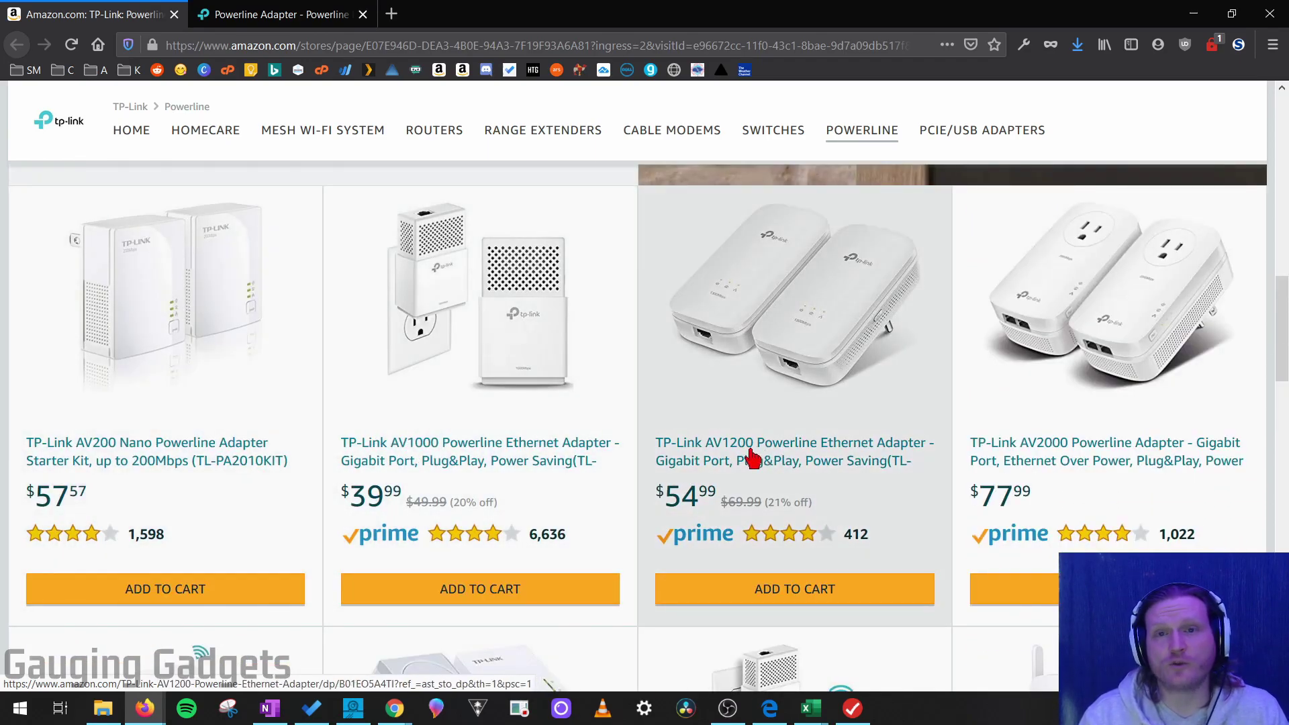
{"action": "scroll", "coordinate": [1070, 451], "scroll_direction": "down", "scroll_amount": 7}
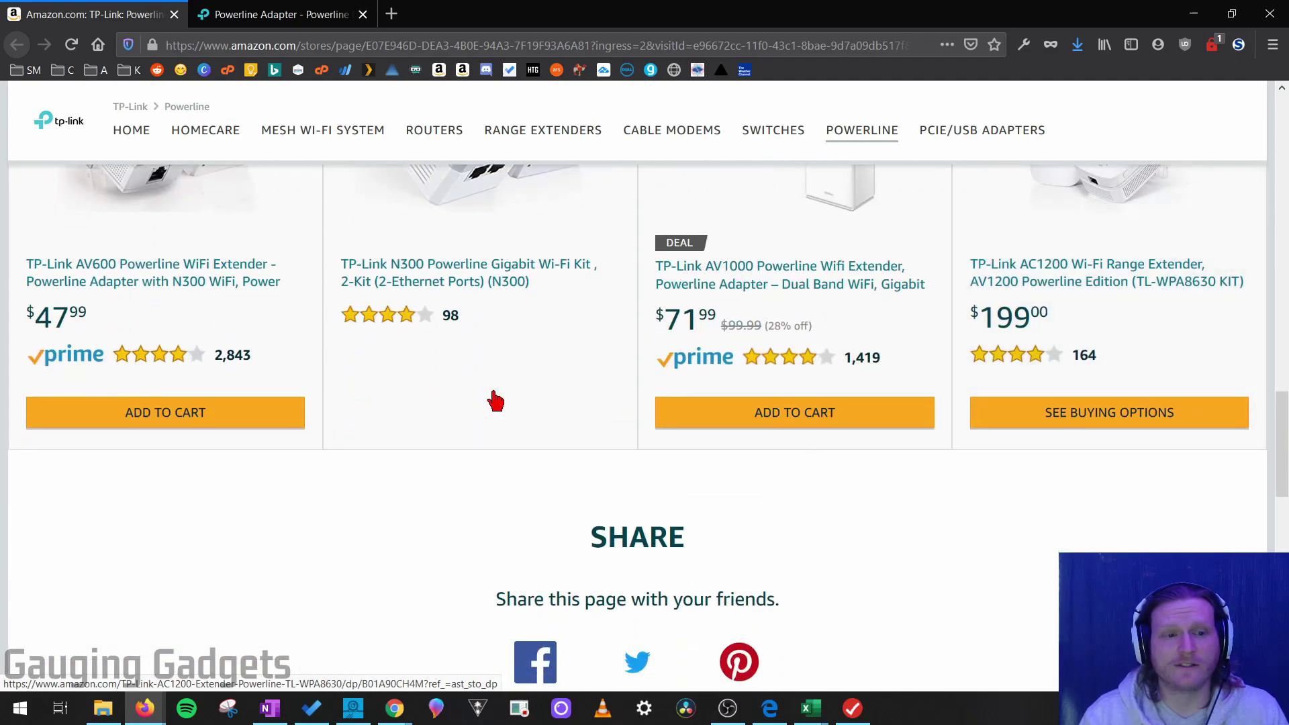
{"action": "scroll", "coordinate": [288, 497], "scroll_direction": "up", "scroll_amount": 4}
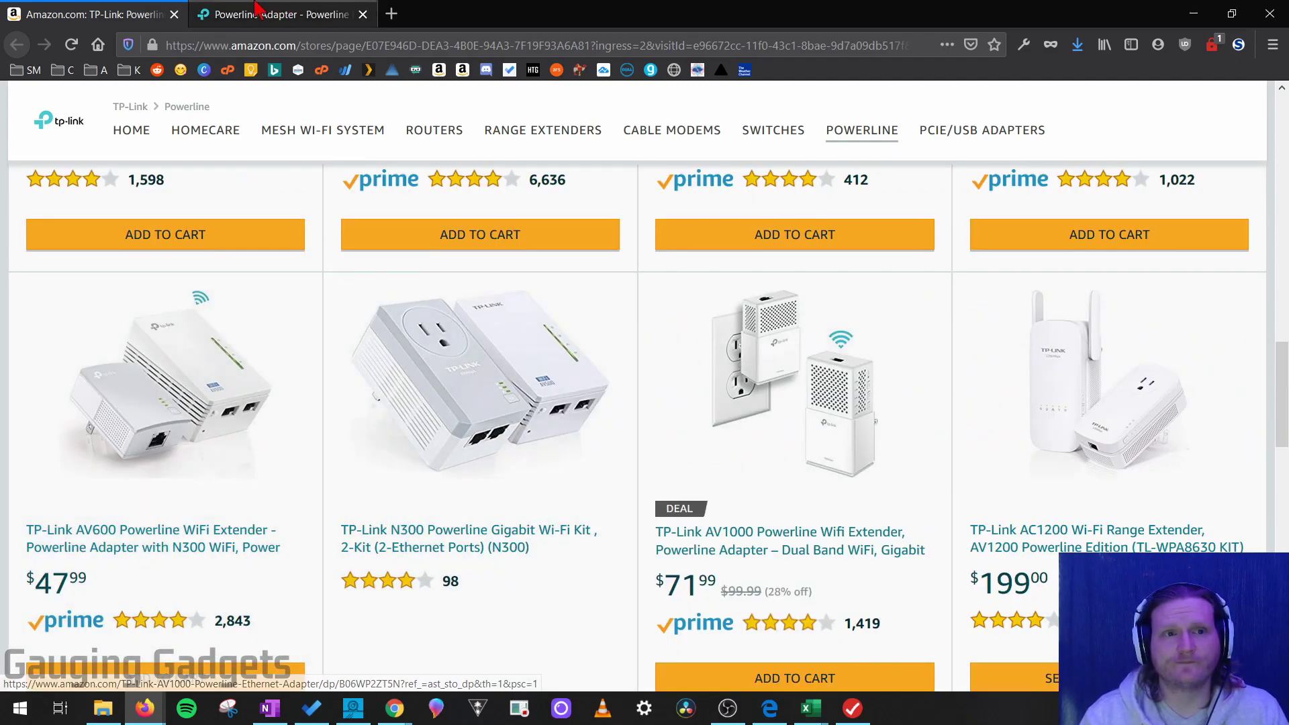
- Bring up the TL-WPA4220 login page at tplinkplc.net in a new Firefox tab
{"action": "left_click", "coordinate": [256, 9]}
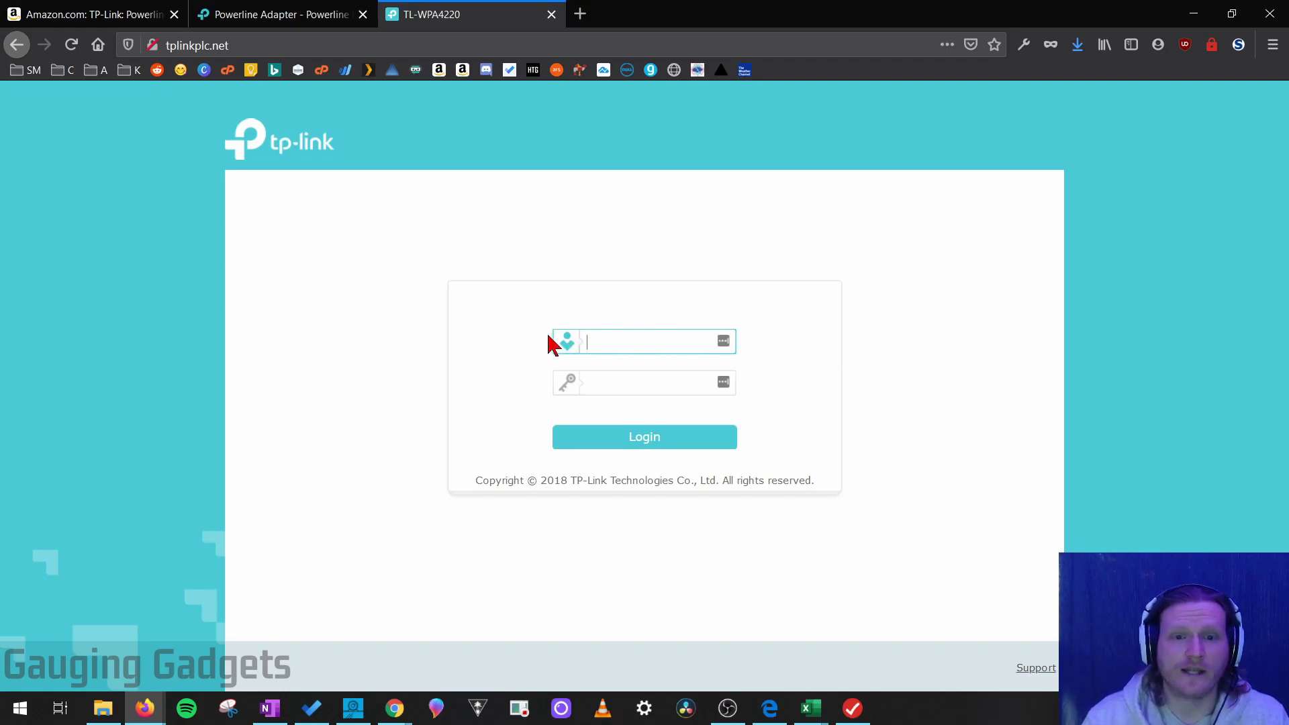
- Log in to the extender as admin, accepting the insecure-login warning, to reach its Status page
{"action": "type", "text": "dmin"}
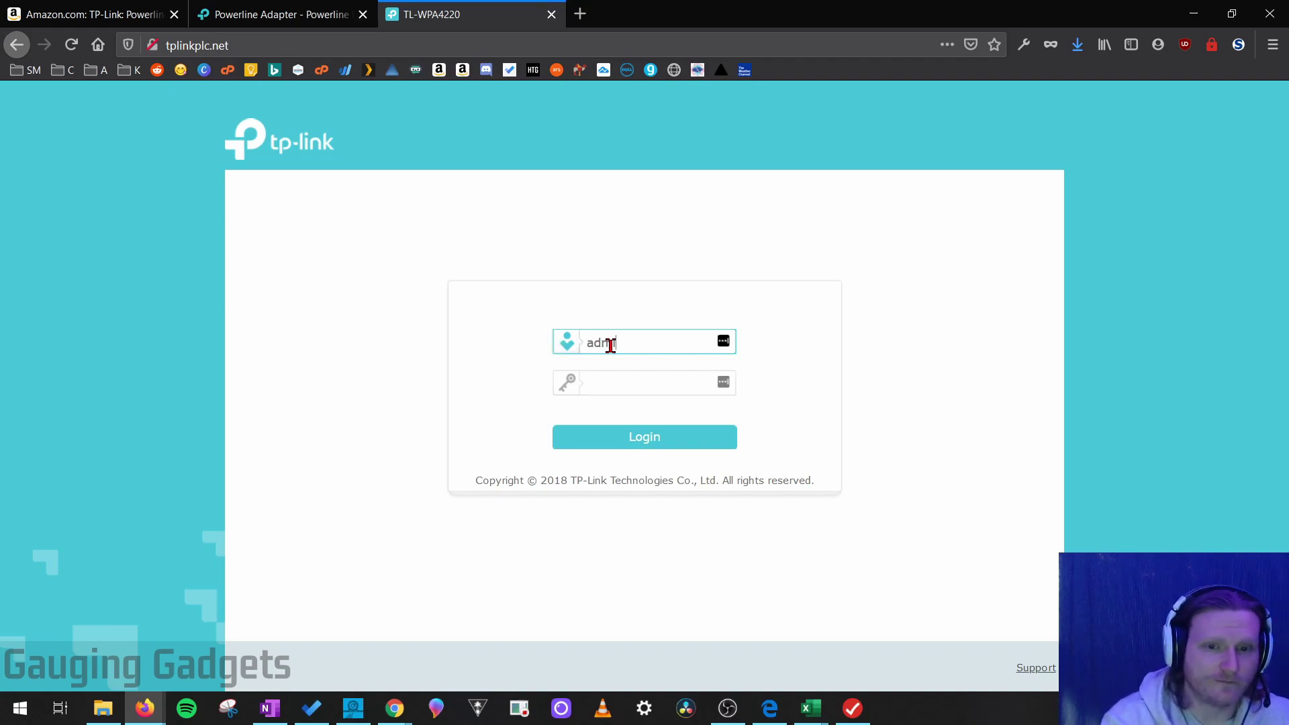
{"action": "key", "text": "Tab"}
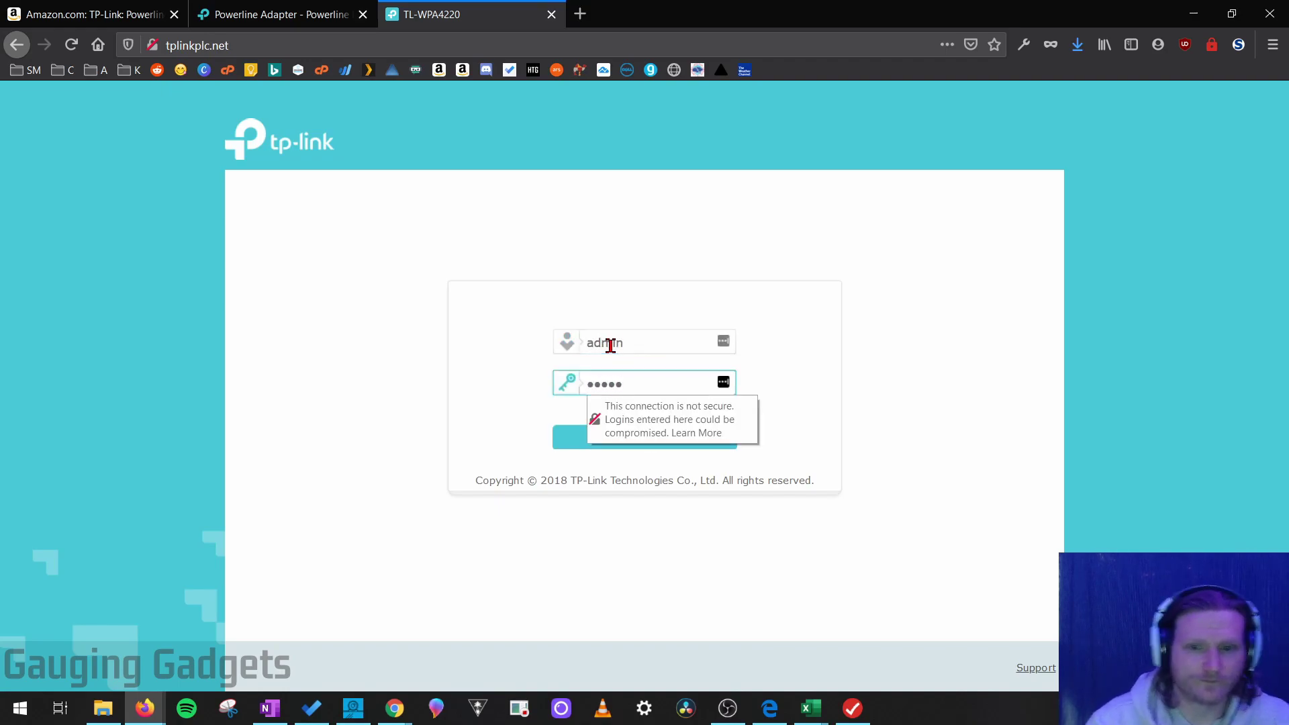
{"action": "left_click", "coordinate": [506, 456]}
{"action": "left_click", "coordinate": [651, 455]}
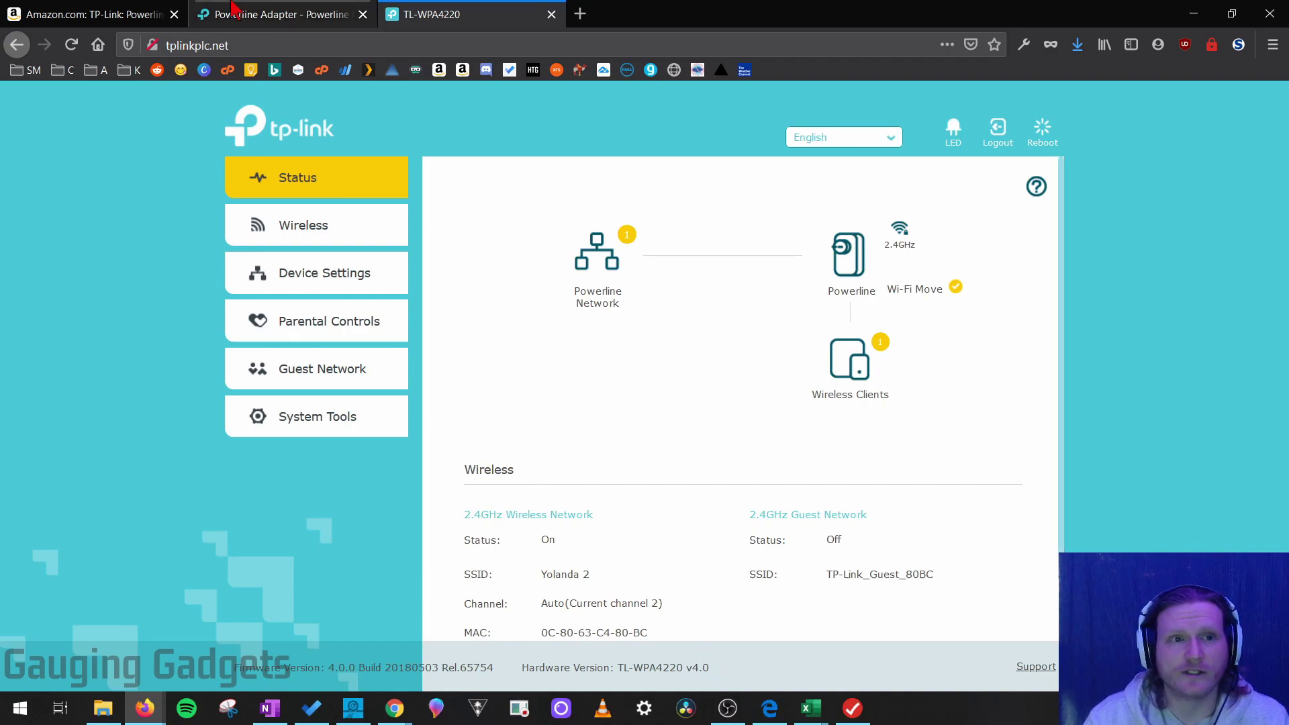
- Check the extender's model on its Status page, then return to the TP-Link powerline products
{"action": "left_click", "coordinate": [313, 9]}
{"action": "mouse_move", "coordinate": [848, 450]}
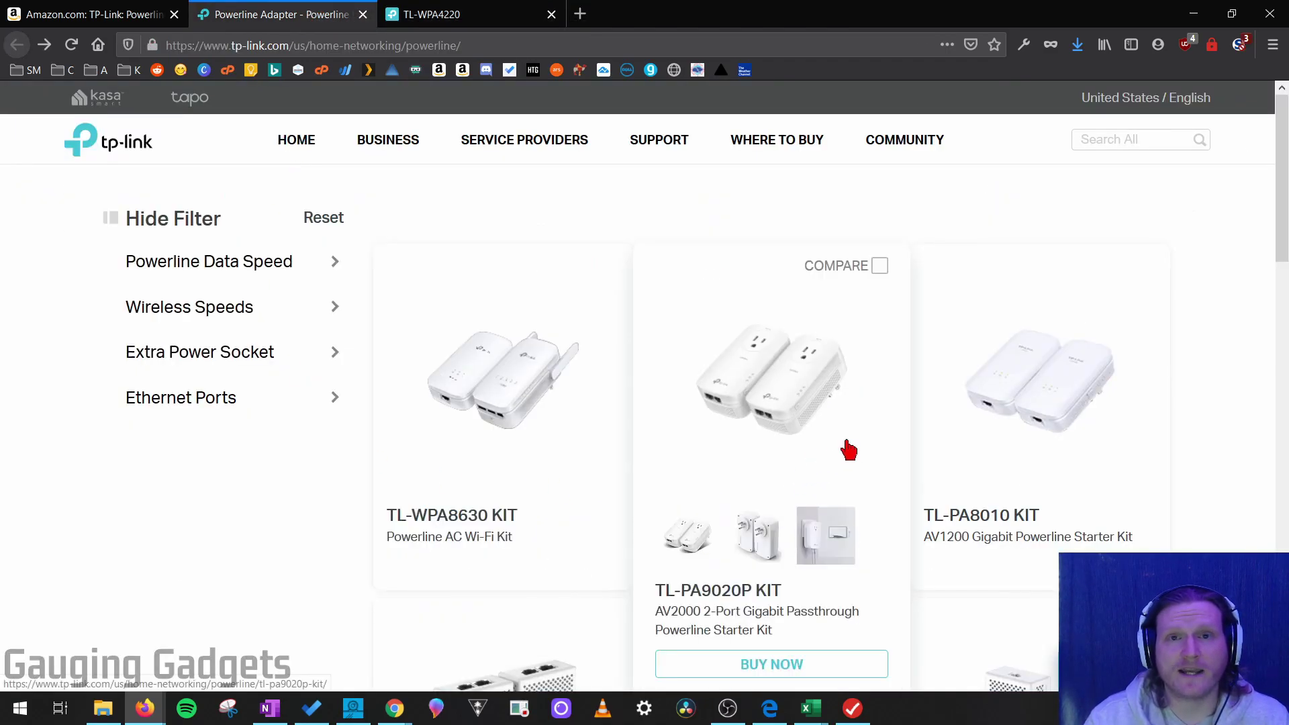
{"action": "mouse_move", "coordinate": [635, 452]}
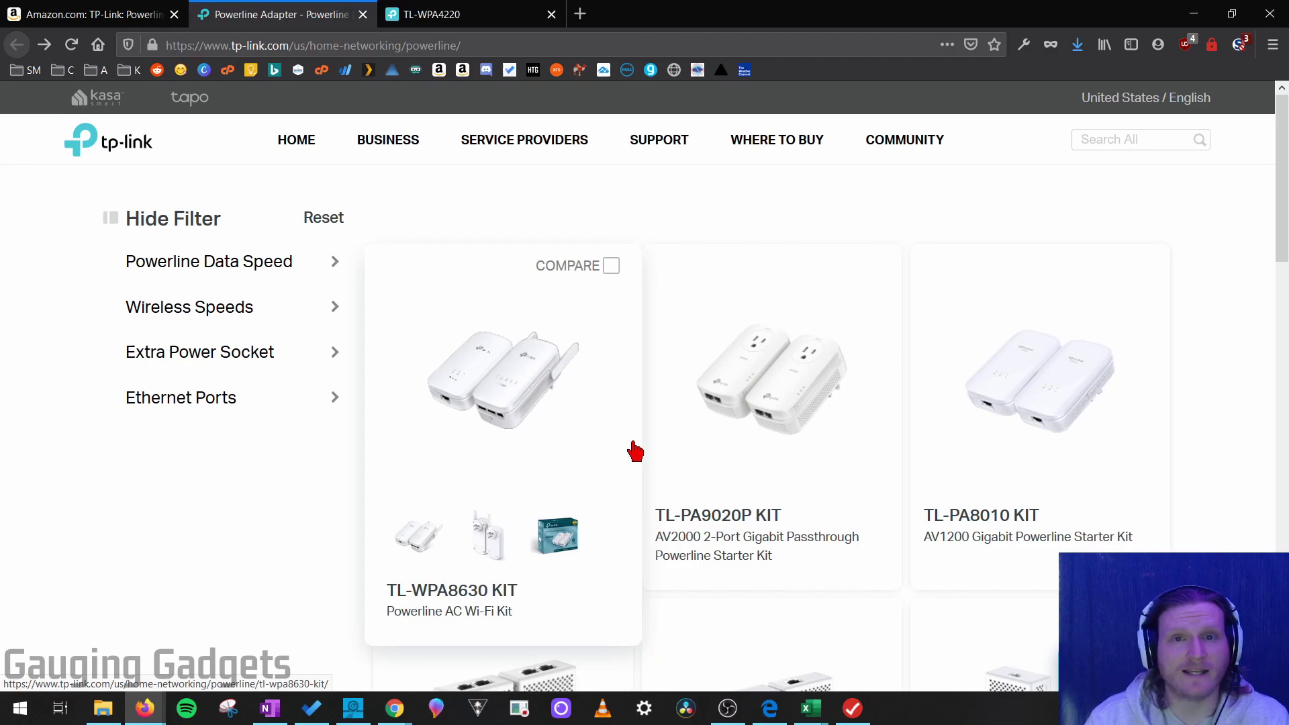
{"action": "left_click", "coordinate": [421, 16]}
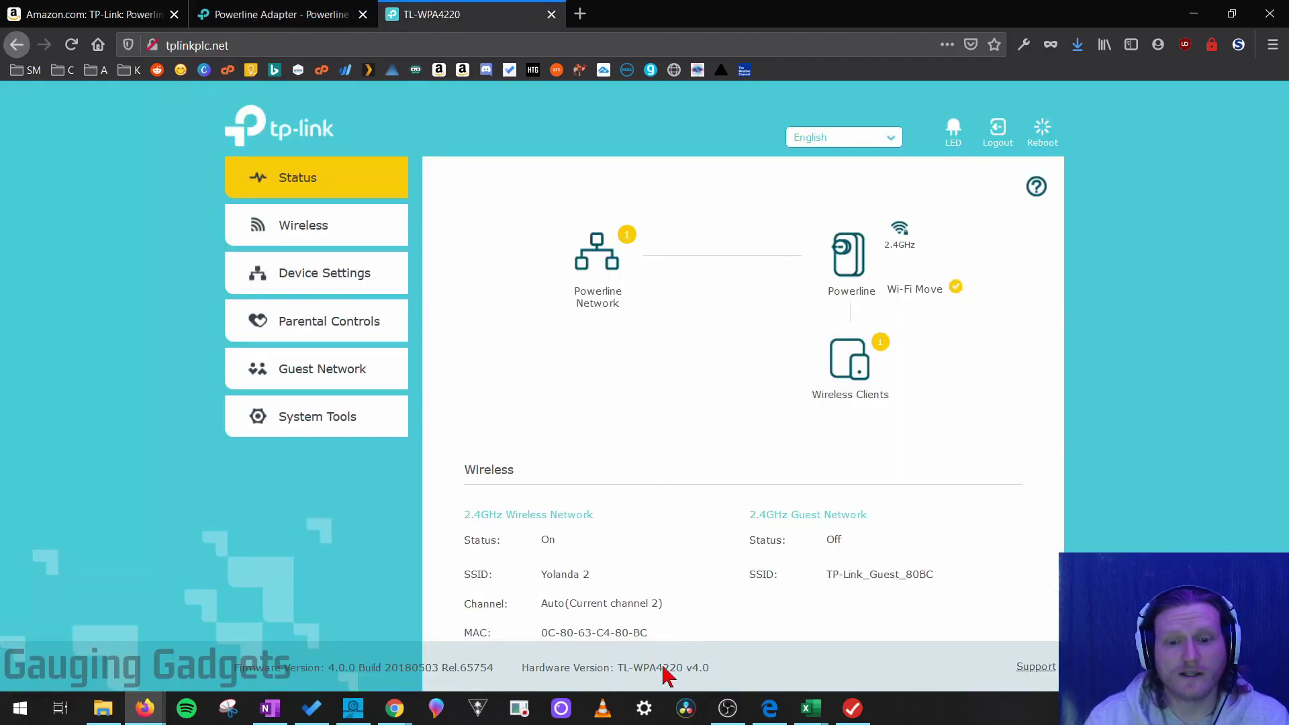
{"action": "left_click", "coordinate": [268, 13]}
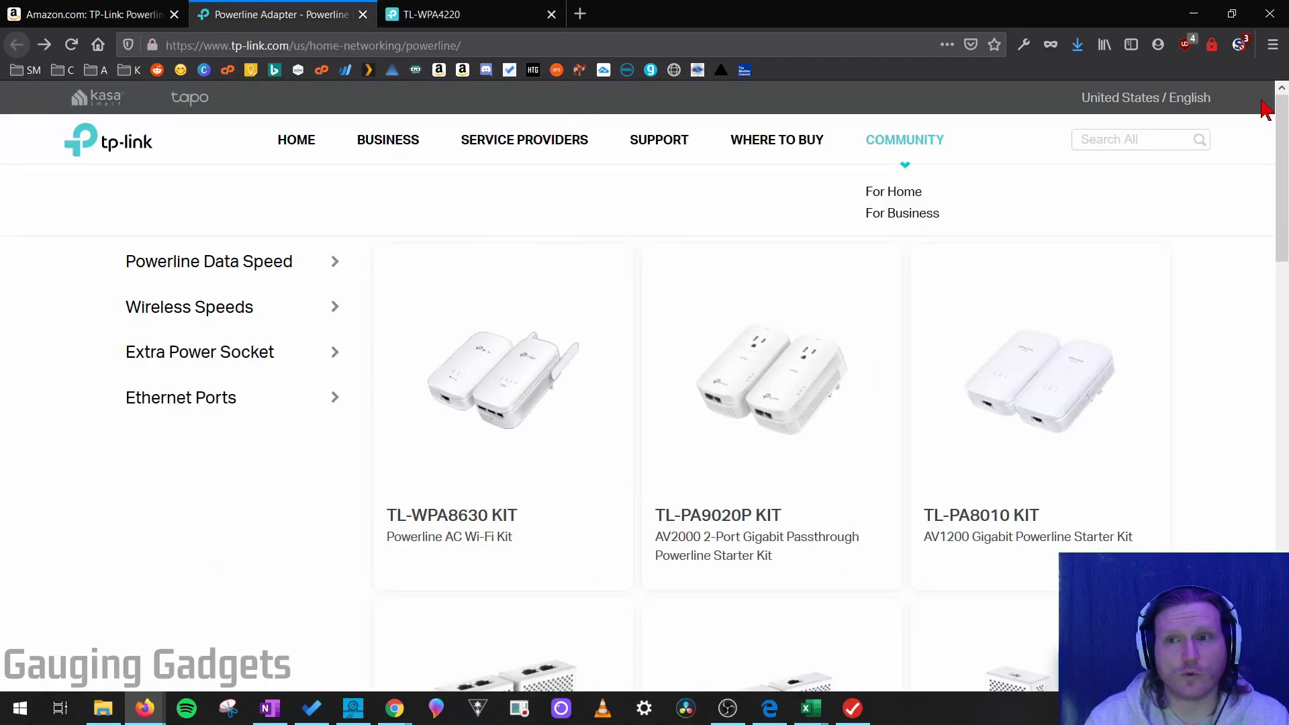
- Find TL-WPA4220KIT among the powerline kits and open its product page
{"action": "left_click", "coordinate": [1145, 139]}
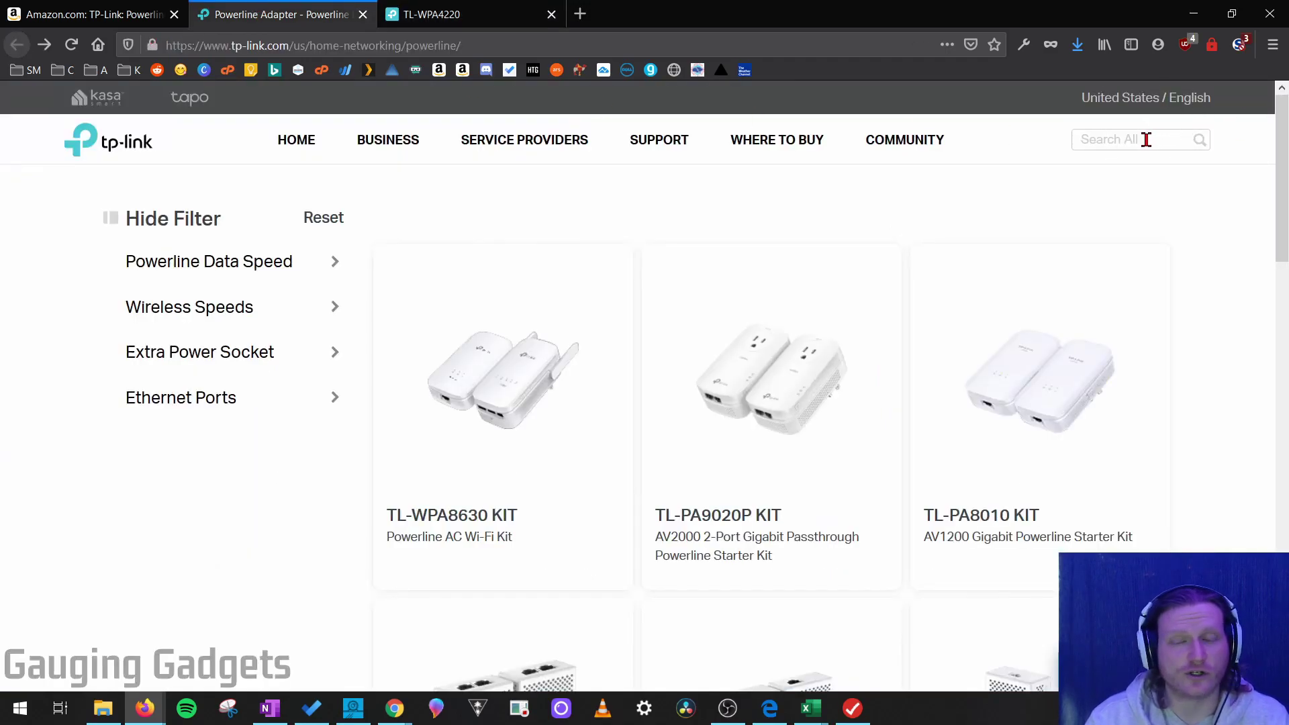
{"action": "scroll", "coordinate": [1157, 396], "scroll_direction": "down", "scroll_amount": 7}
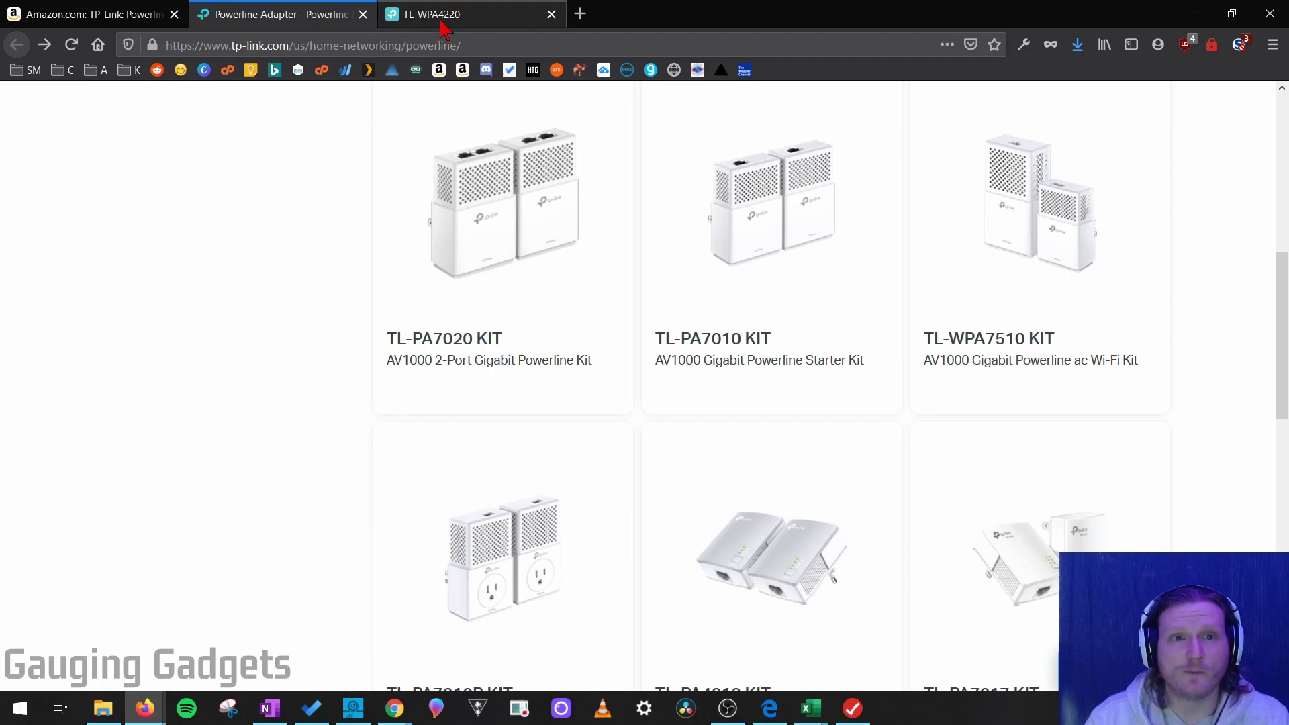
{"action": "scroll", "coordinate": [613, 311], "scroll_direction": "down", "scroll_amount": 6}
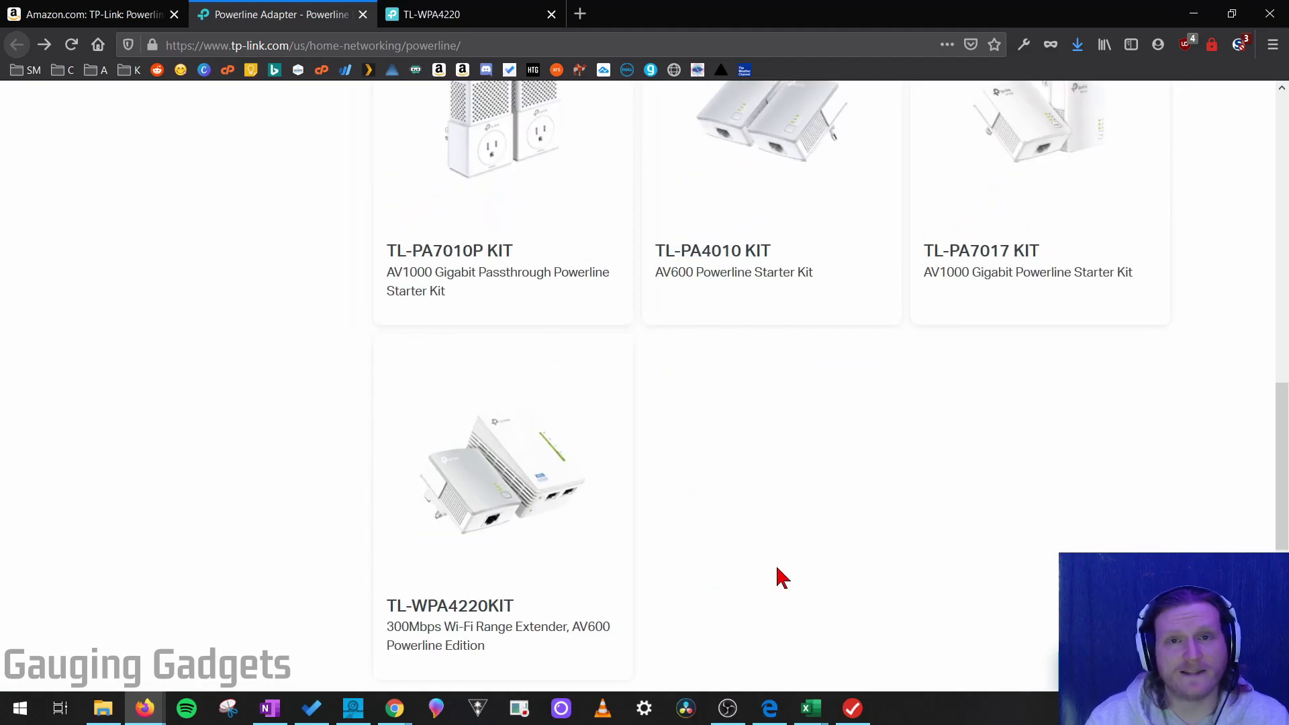
{"action": "scroll", "coordinate": [647, 483], "scroll_direction": "down", "scroll_amount": 3}
{"action": "mouse_move", "coordinate": [440, 494]}
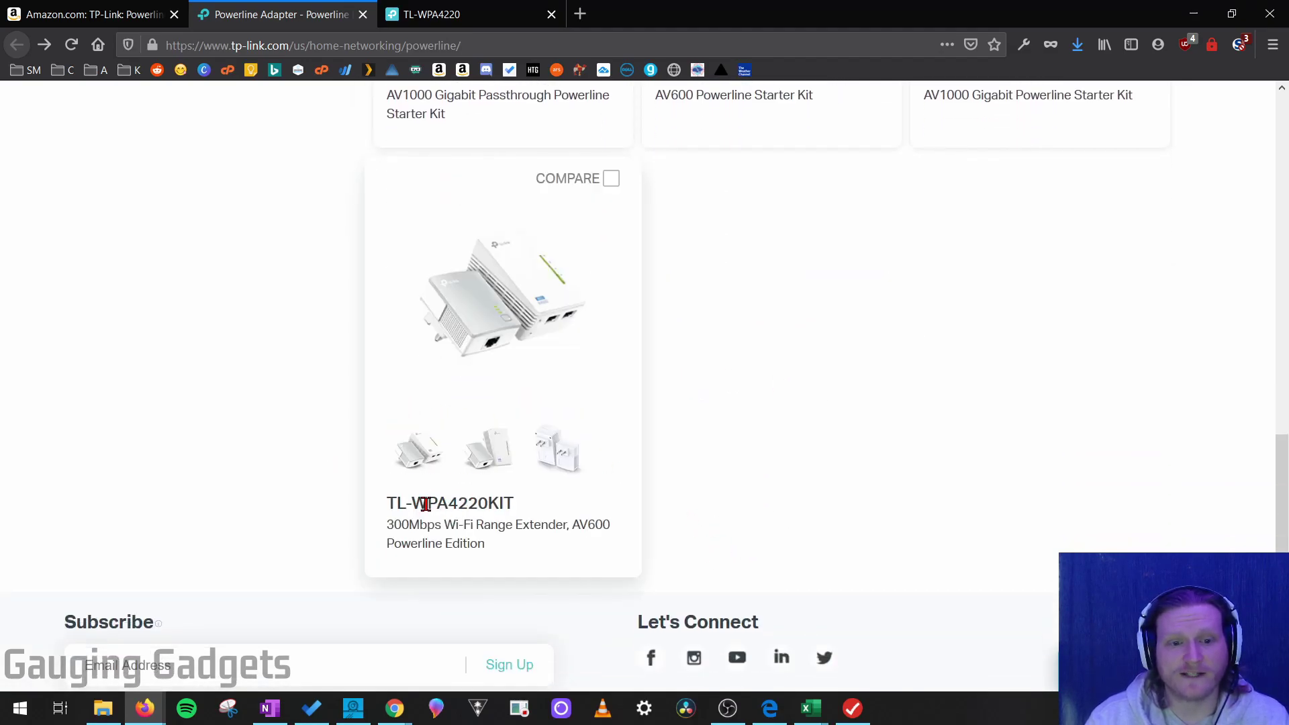
{"action": "left_click", "coordinate": [513, 375]}
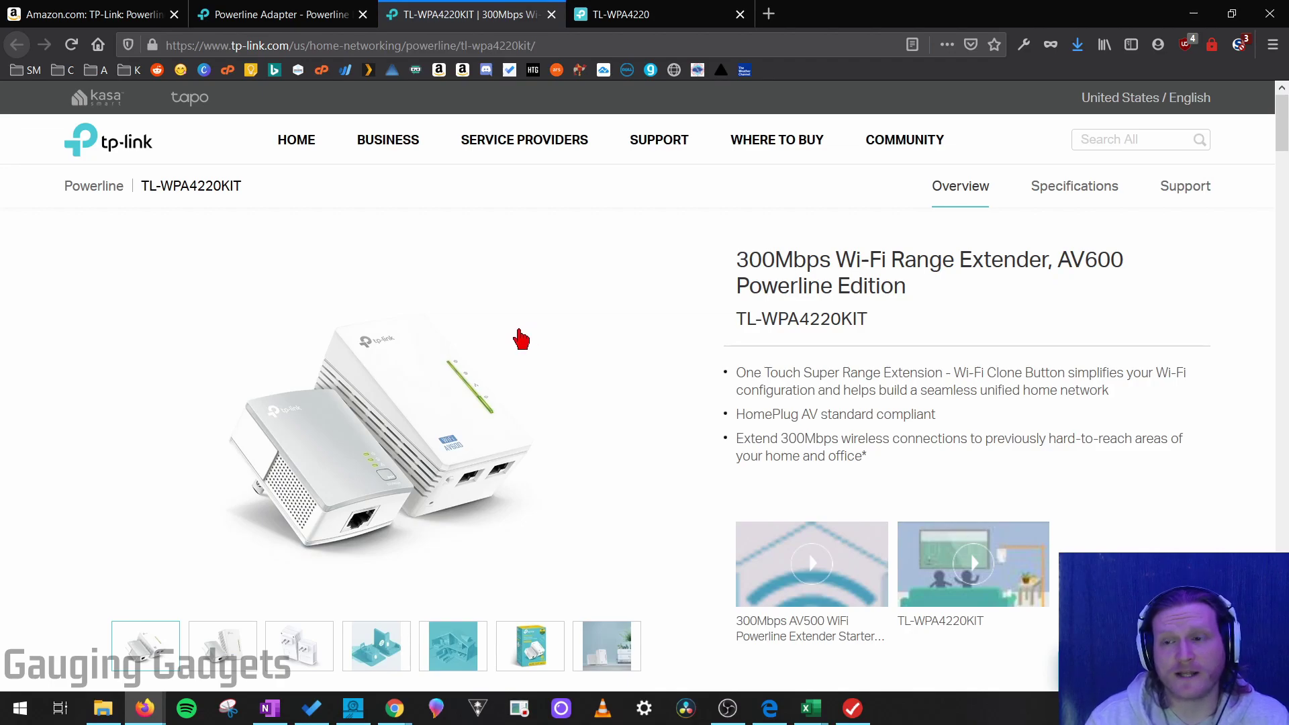
- Open TL-WPA4220KIT support downloads, keep hardware version V4 after checking the Status page, and show Firmware
{"action": "left_click", "coordinate": [1199, 194]}
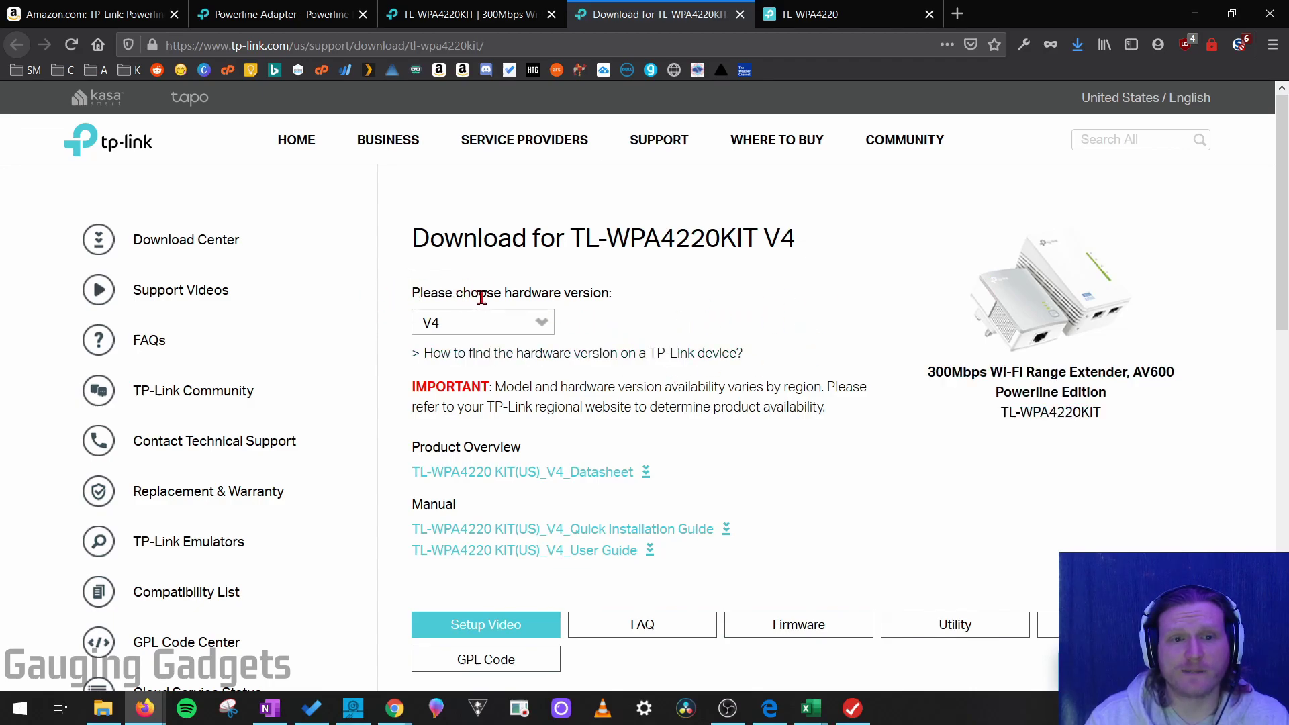
{"action": "left_click", "coordinate": [535, 328]}
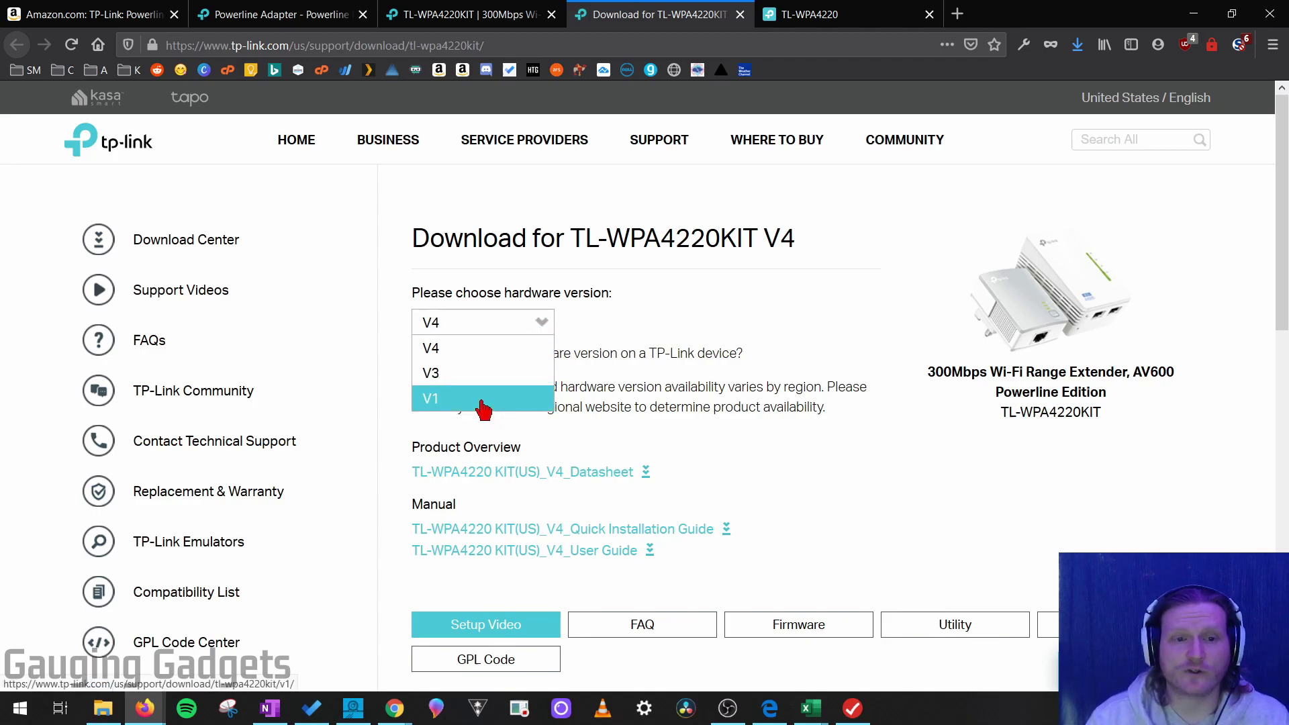
{"action": "left_click", "coordinate": [809, 14]}
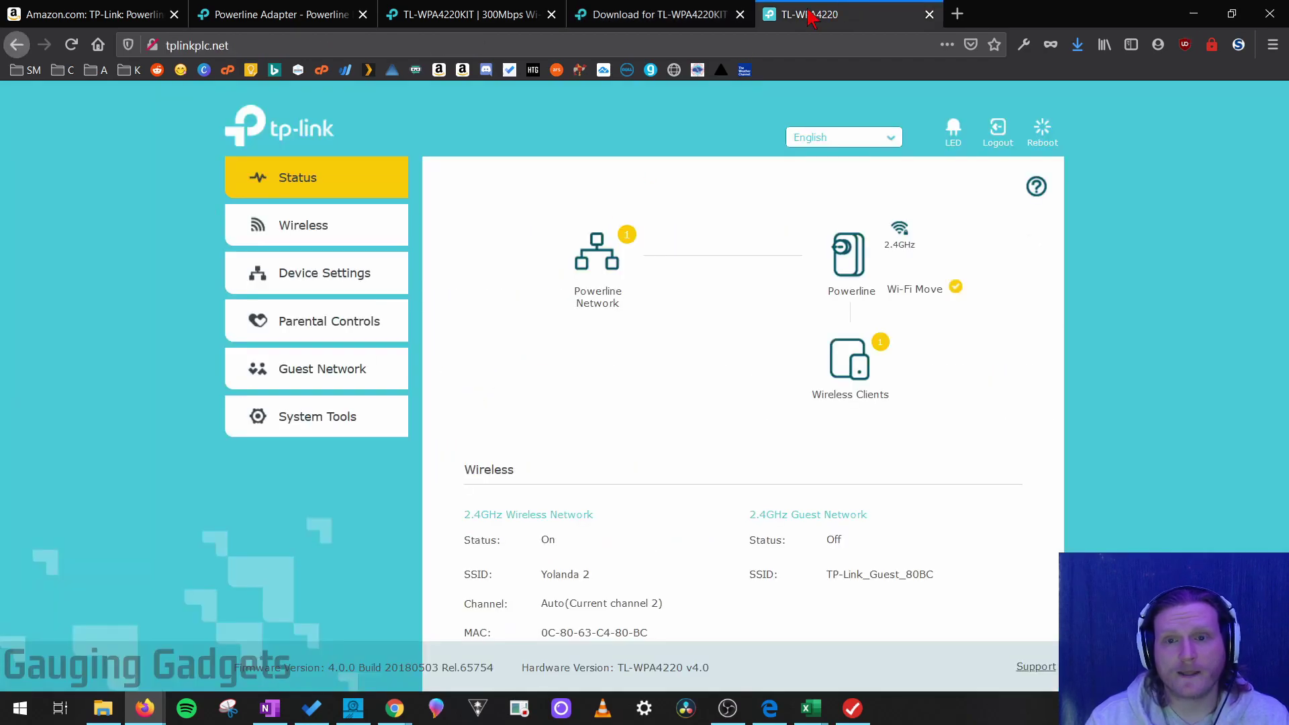
{"action": "left_click", "coordinate": [582, 15]}
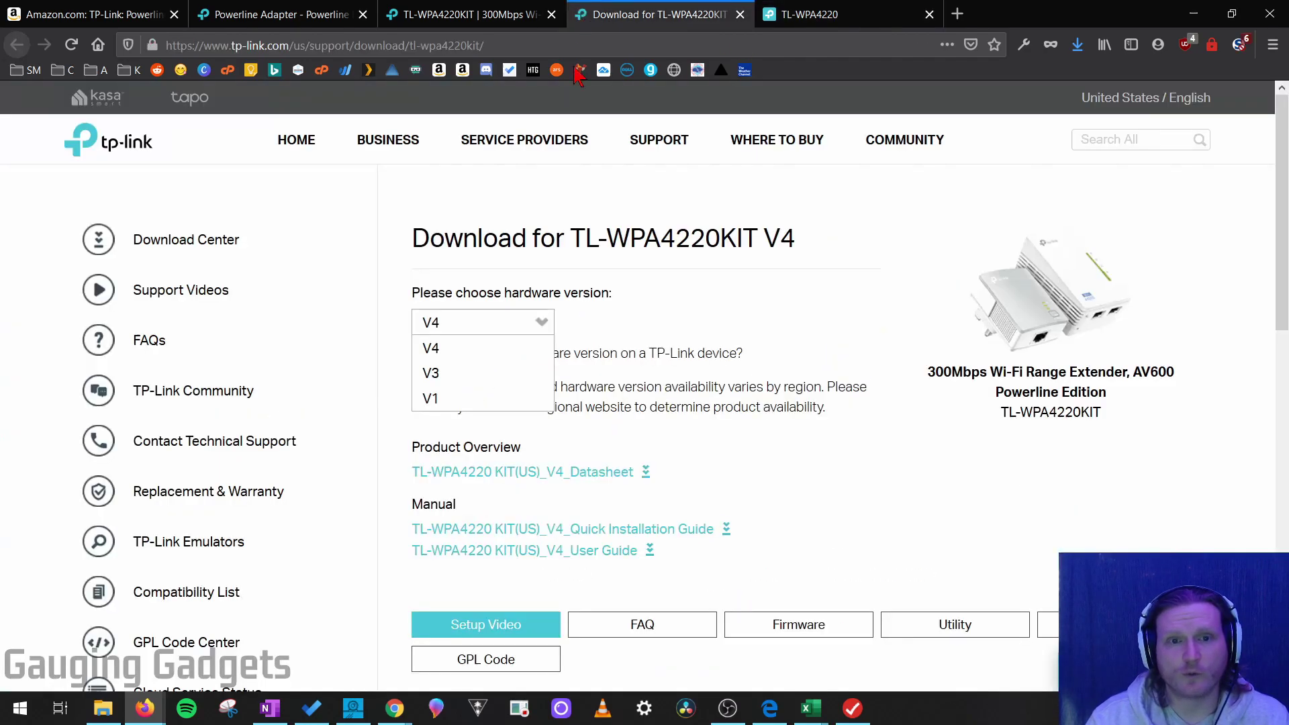
{"action": "left_click", "coordinate": [497, 324]}
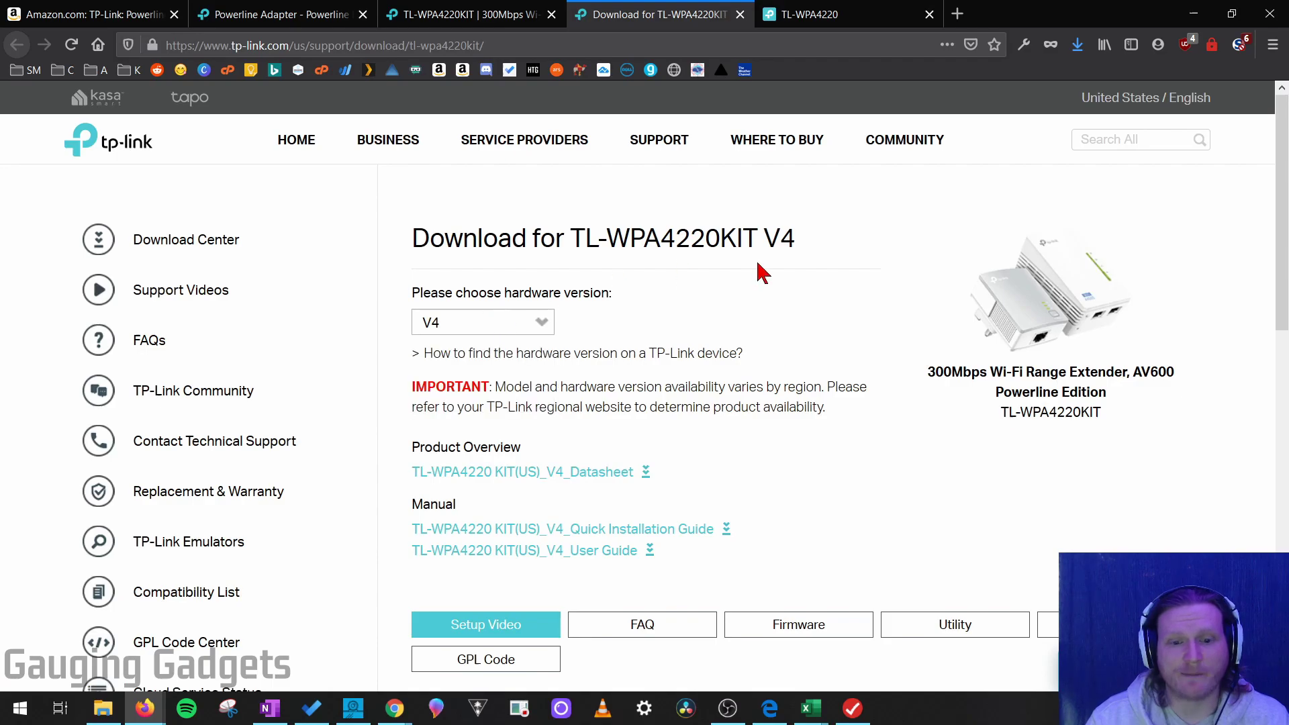
{"action": "scroll", "coordinate": [779, 527], "scroll_direction": "down", "scroll_amount": 1}
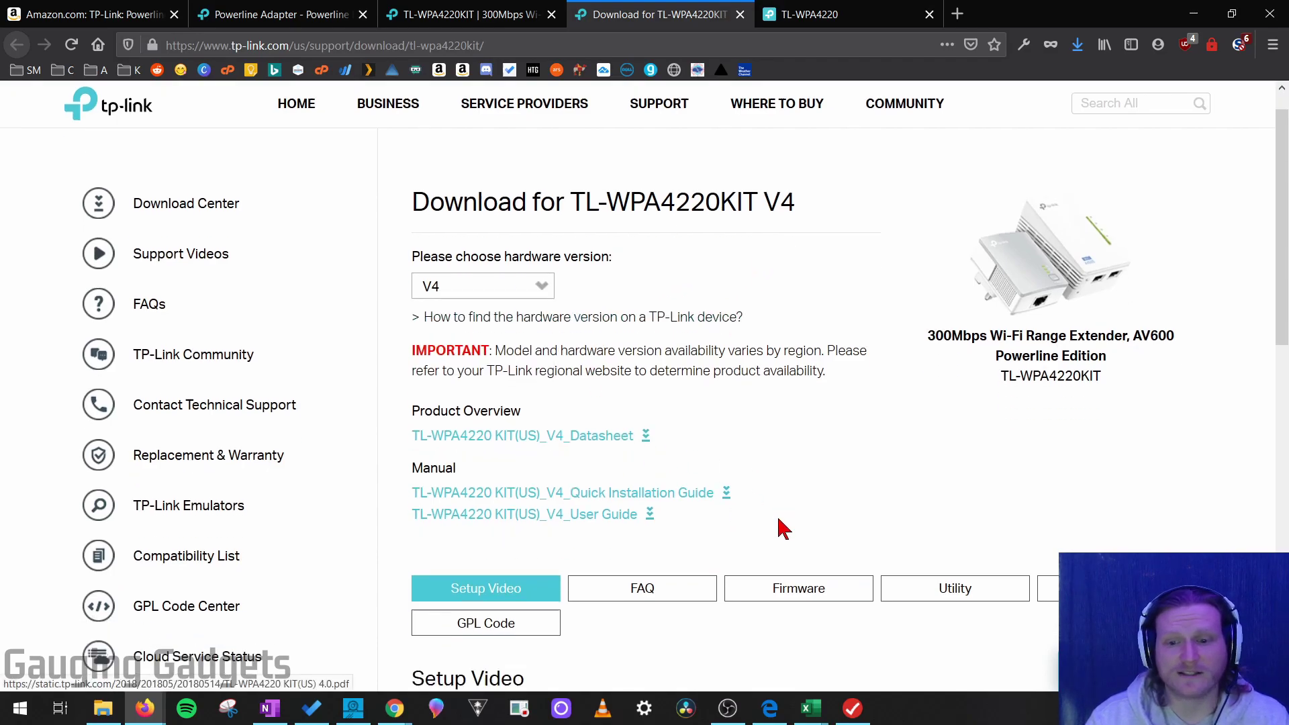
{"action": "scroll", "coordinate": [782, 528], "scroll_direction": "down", "scroll_amount": 3}
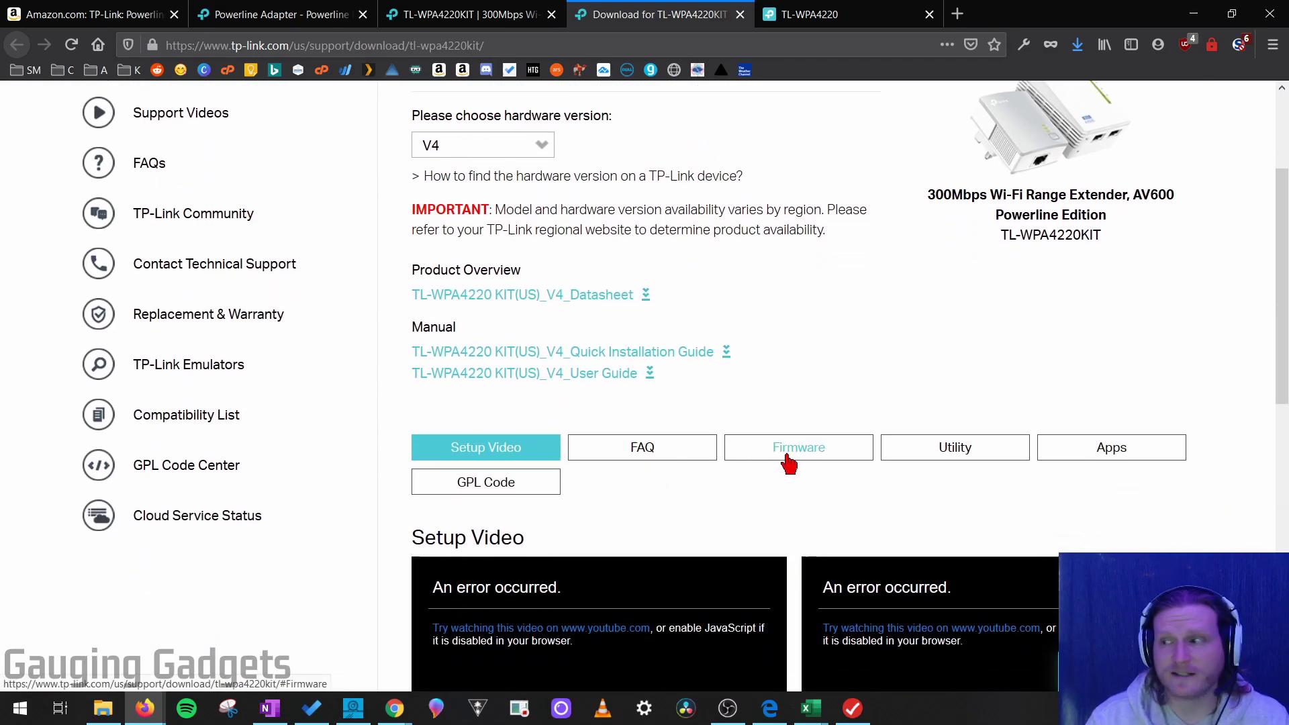
{"action": "left_click", "coordinate": [798, 451]}
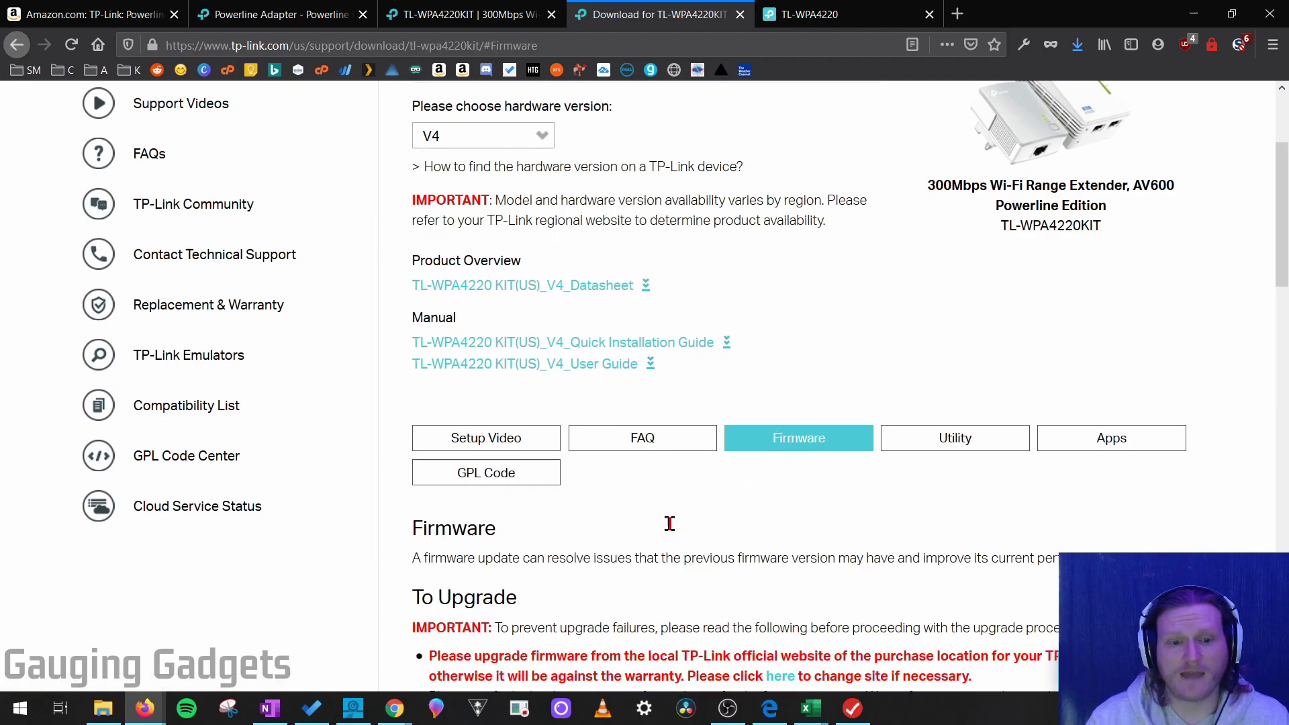
- Scroll the firmware list to the newest V4 build, TL-WPA4220(US)_V4_190326 from 2019-04-28
{"action": "scroll", "coordinate": [670, 523], "scroll_direction": "down", "scroll_amount": 10}
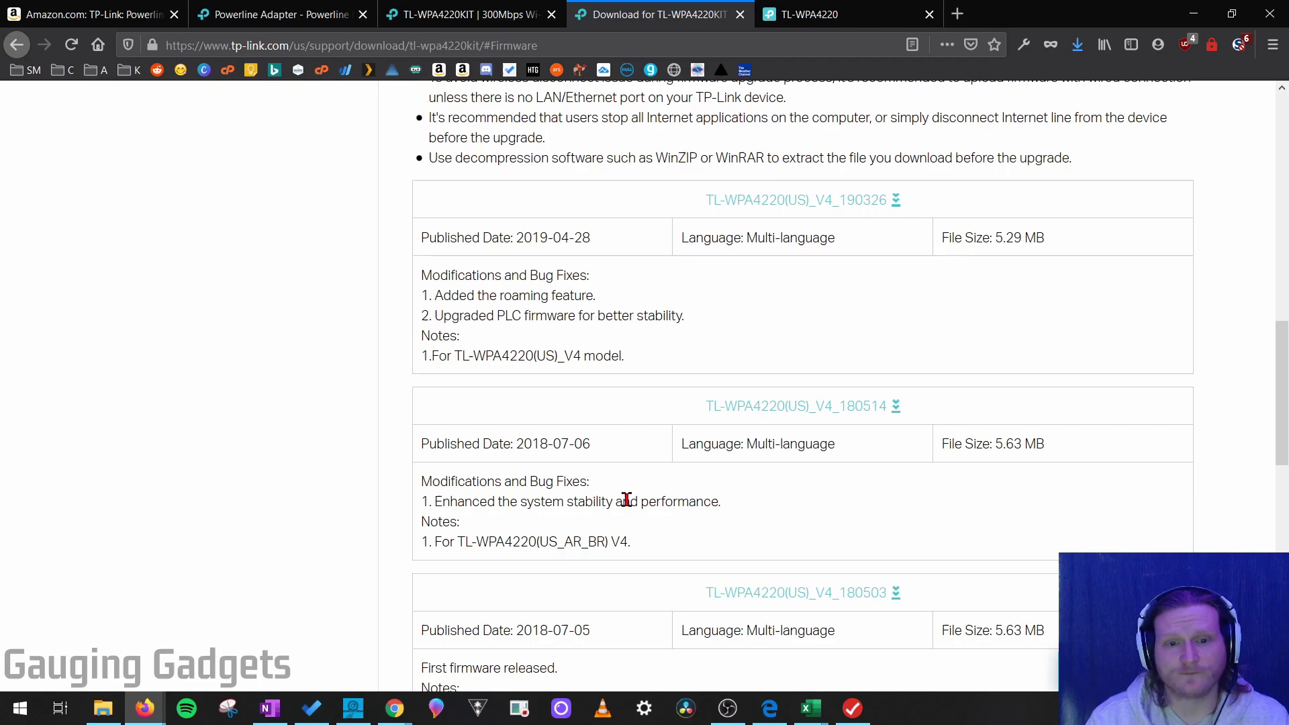
{"action": "scroll", "coordinate": [627, 500], "scroll_direction": "up", "scroll_amount": 1}
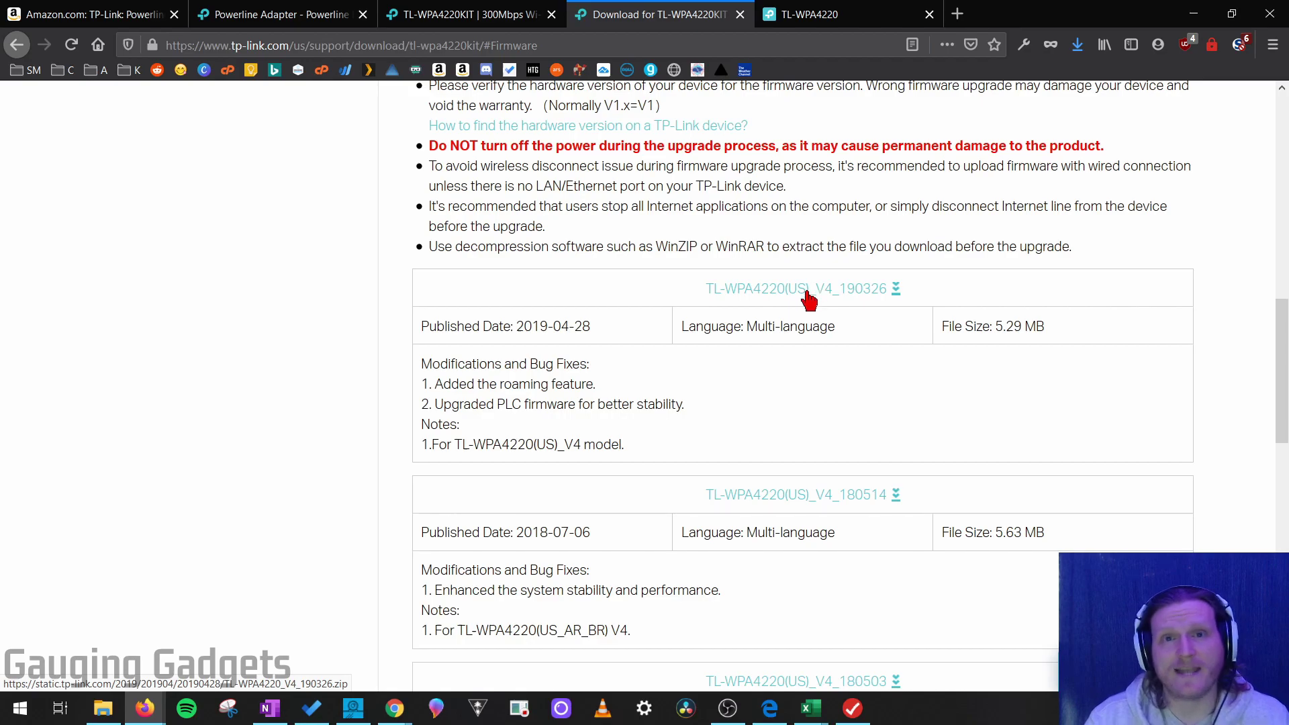
- Save TL-WPA4220_V4_190326.zip and open it to show the firmware BIN inside
{"action": "left_click", "coordinate": [826, 290]}
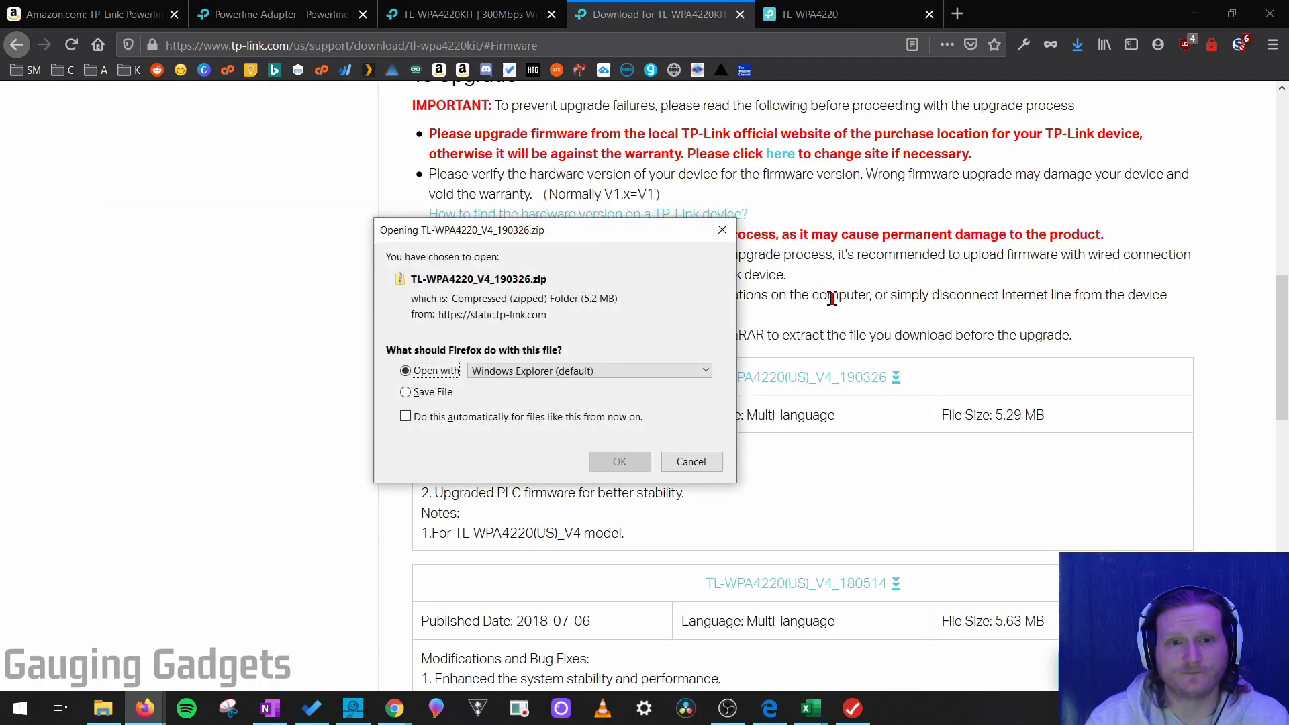
{"action": "left_click", "coordinate": [433, 392]}
{"action": "left_click", "coordinate": [619, 462]}
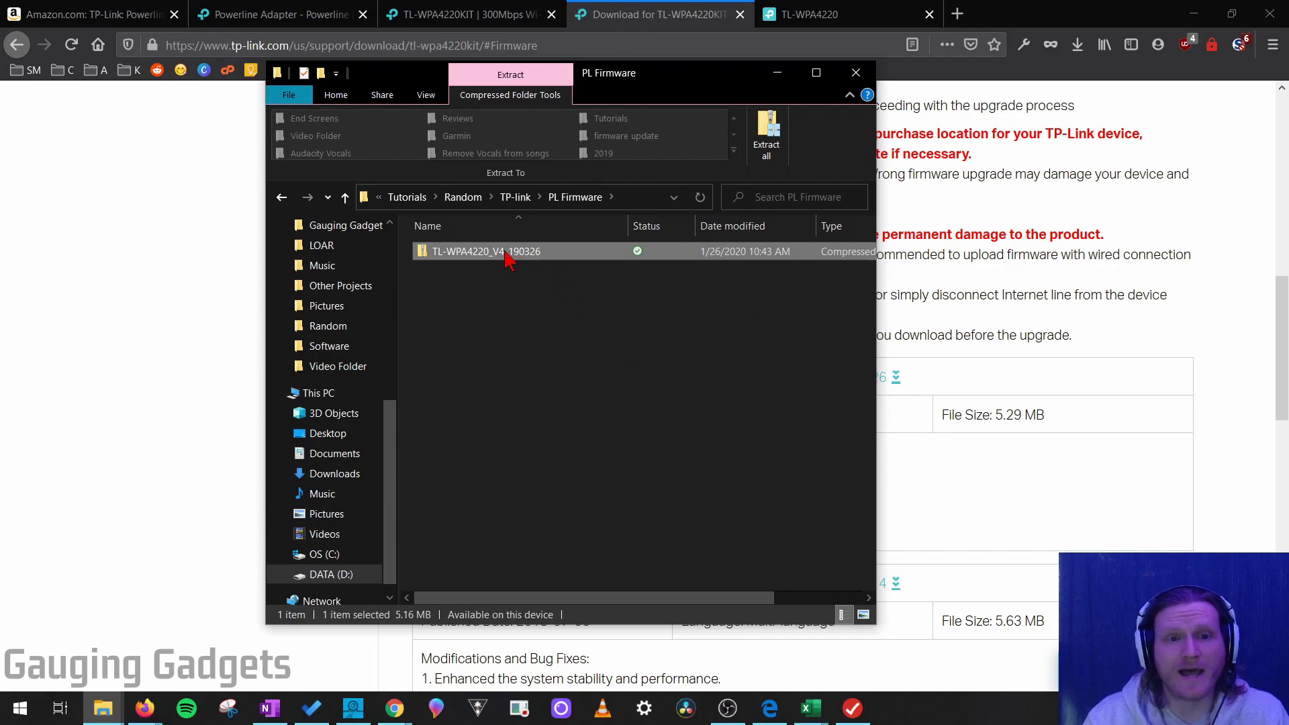
{"action": "right_click", "coordinate": [506, 259]}
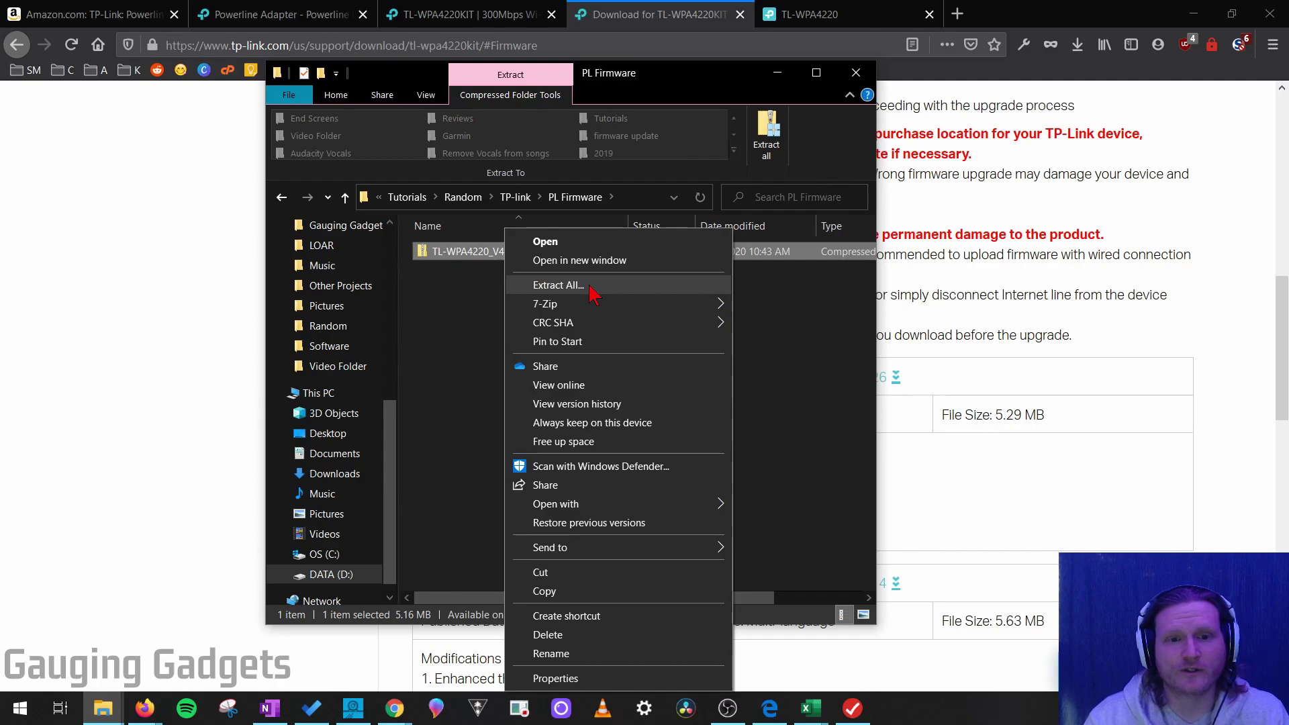
{"action": "left_click", "coordinate": [484, 316]}
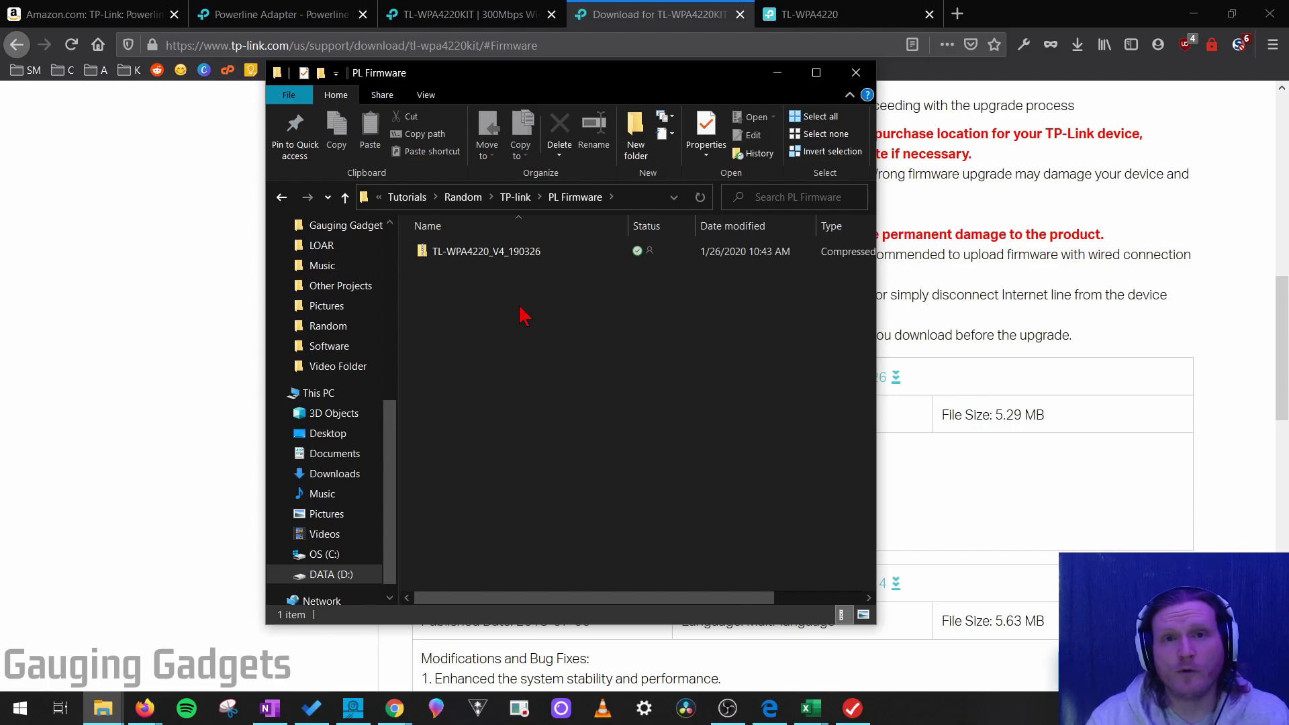
{"action": "left_click", "coordinate": [534, 254]}
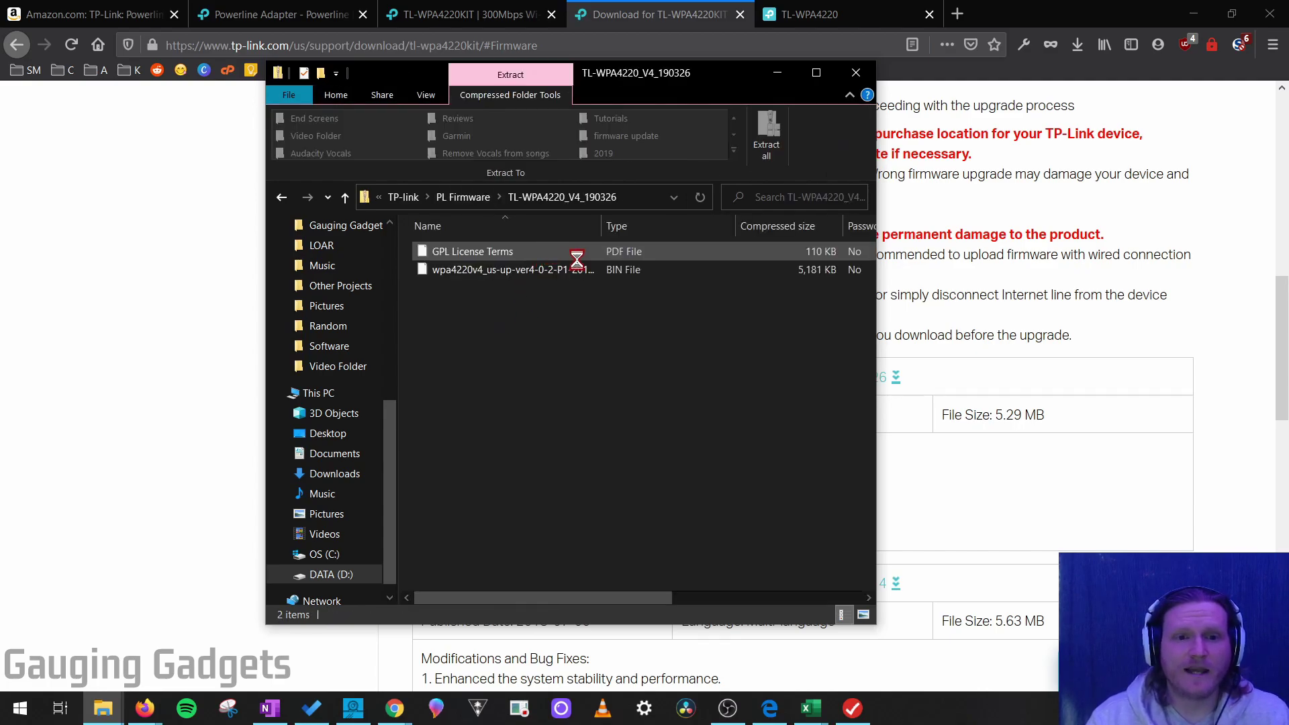
{"action": "left_click", "coordinate": [505, 272]}
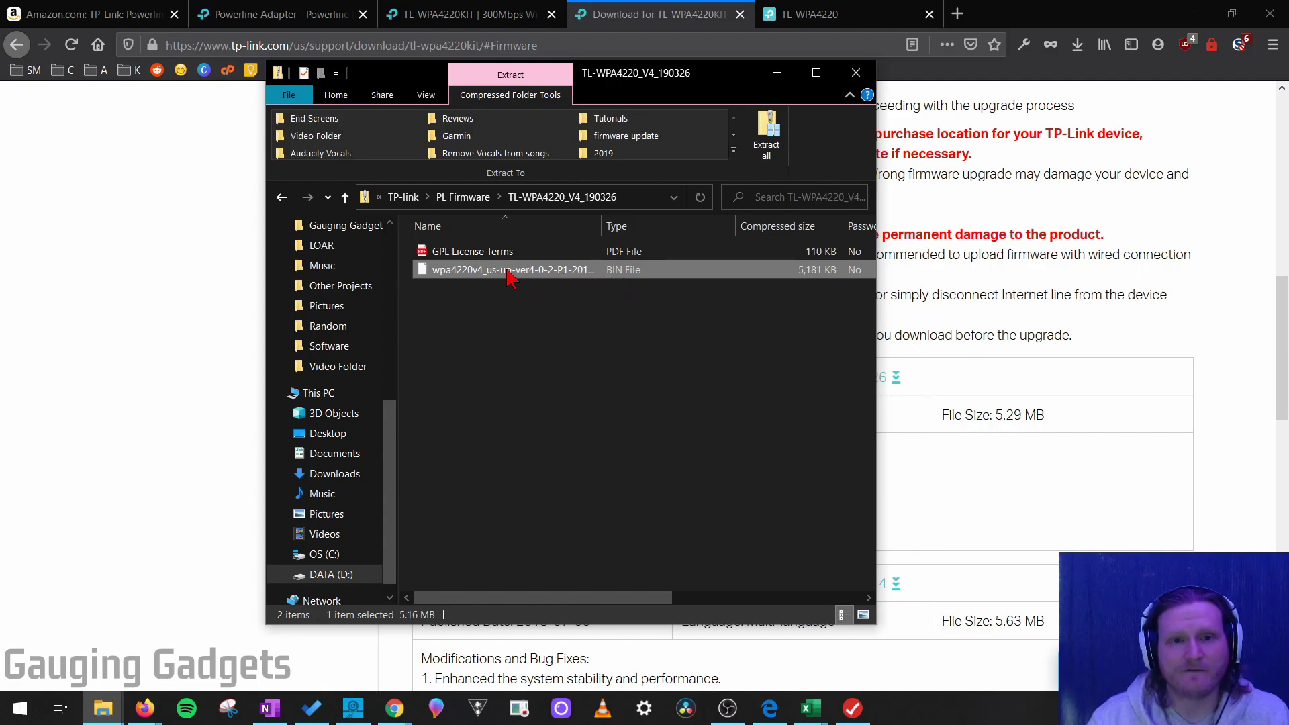
- Copy the firmware BIN into the PL Firmware folder and return to the extender's page
{"action": "right_click", "coordinate": [508, 272]}
{"action": "left_click", "coordinate": [544, 327]}
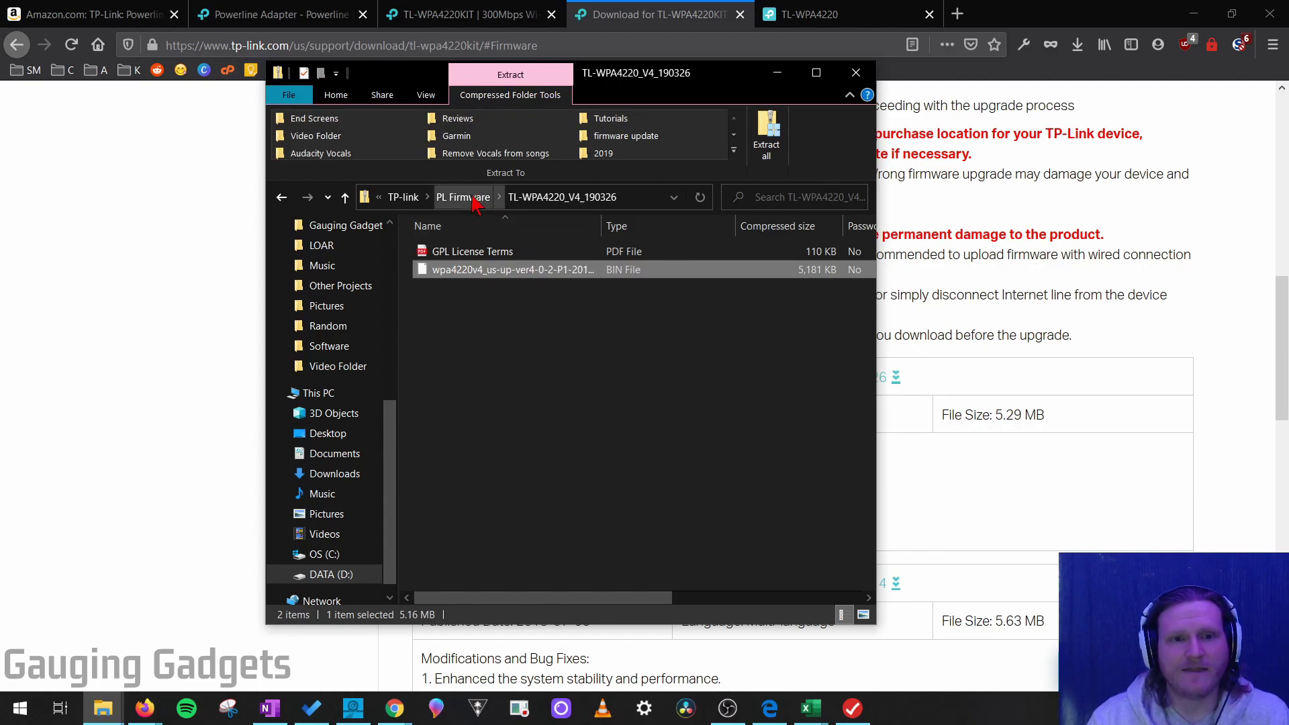
{"action": "left_click", "coordinate": [474, 198]}
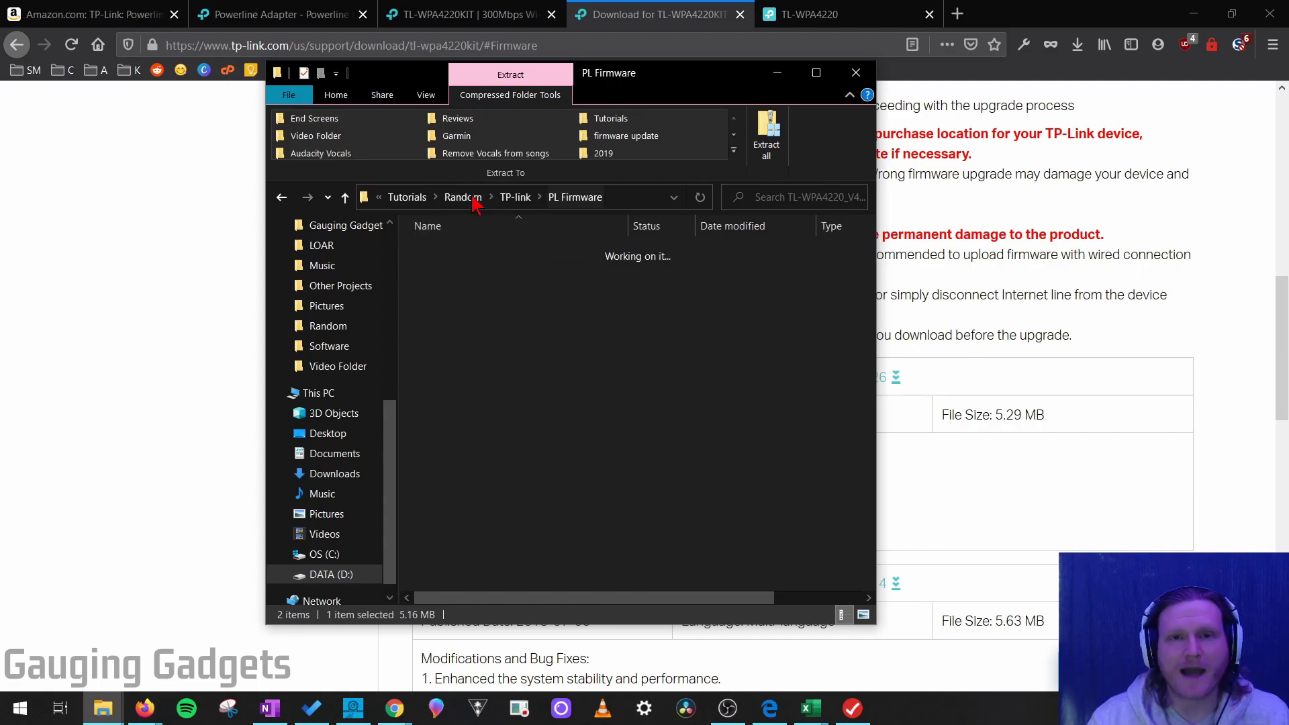
{"action": "right_click", "coordinate": [583, 341]}
{"action": "left_click", "coordinate": [655, 462]}
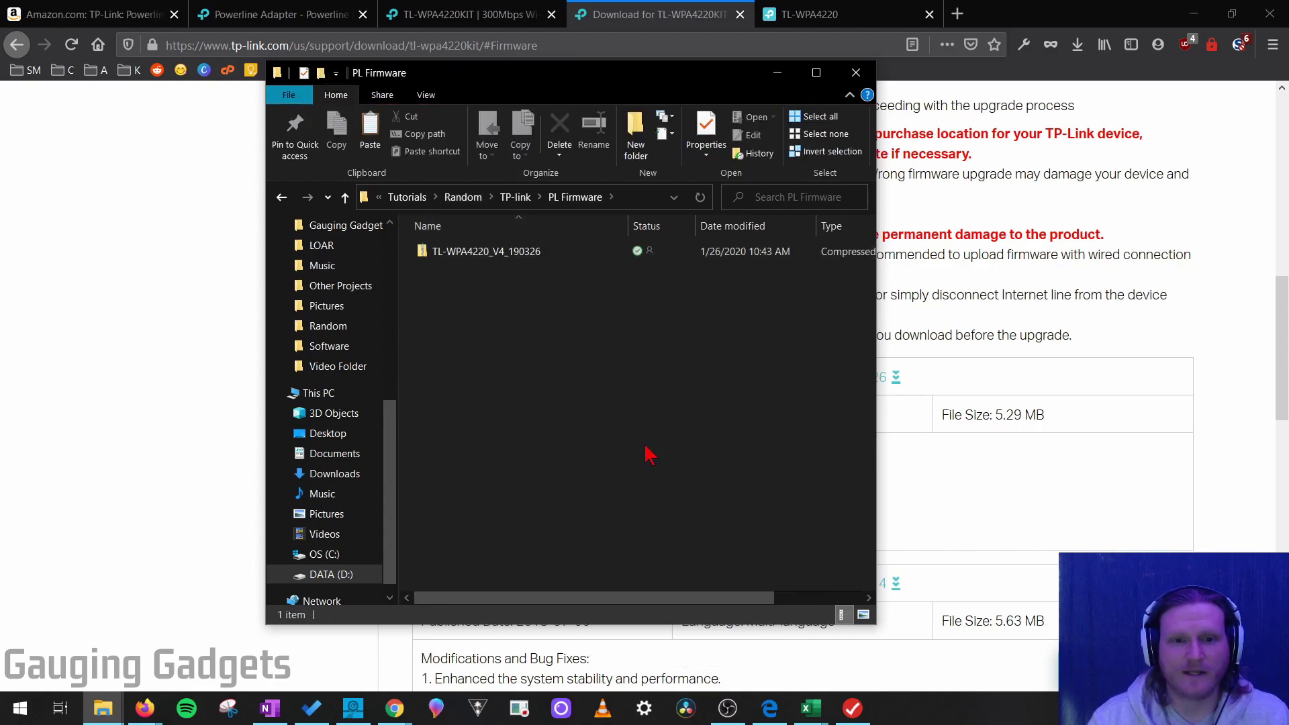
{"action": "left_click", "coordinate": [615, 326]}
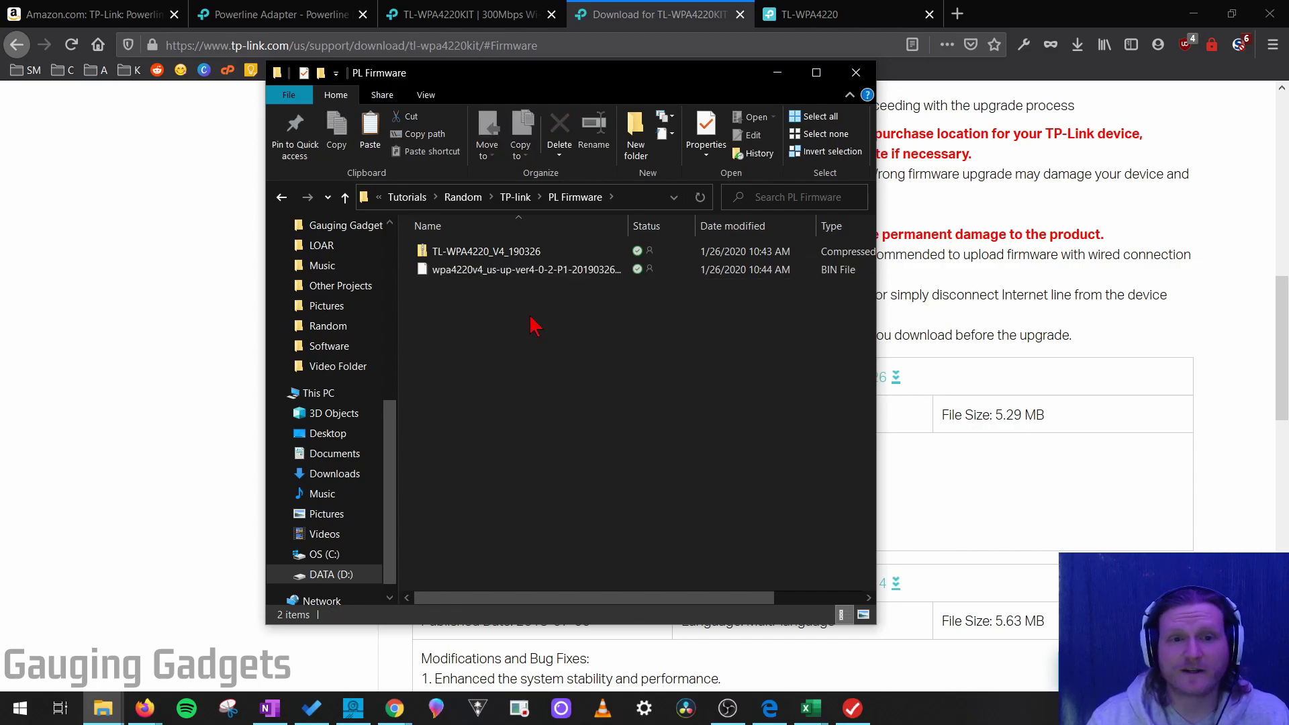
{"action": "left_click", "coordinate": [1104, 407]}
{"action": "left_click", "coordinate": [801, 20]}
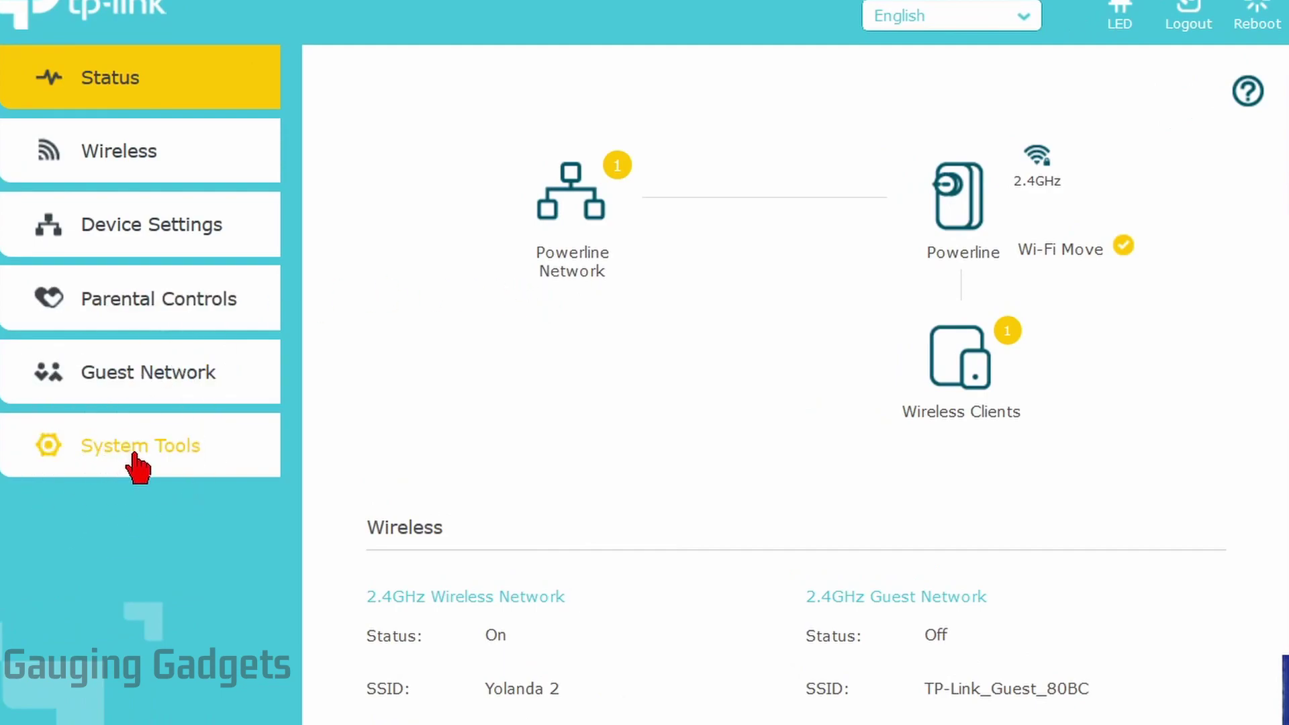
- Load the wpa4220v4 BIN file under System Tools > Firmware Upgrade and start the upgrade
{"action": "left_click", "coordinate": [137, 463]}
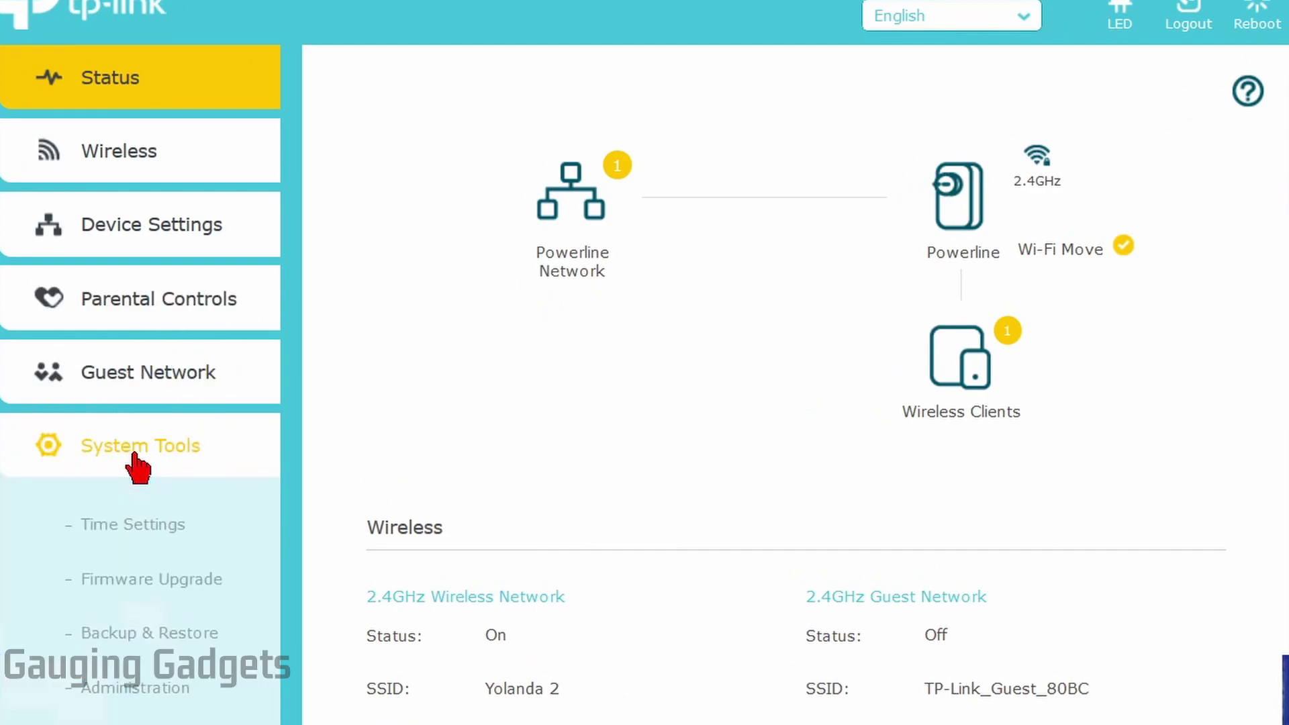
{"action": "left_click", "coordinate": [144, 583]}
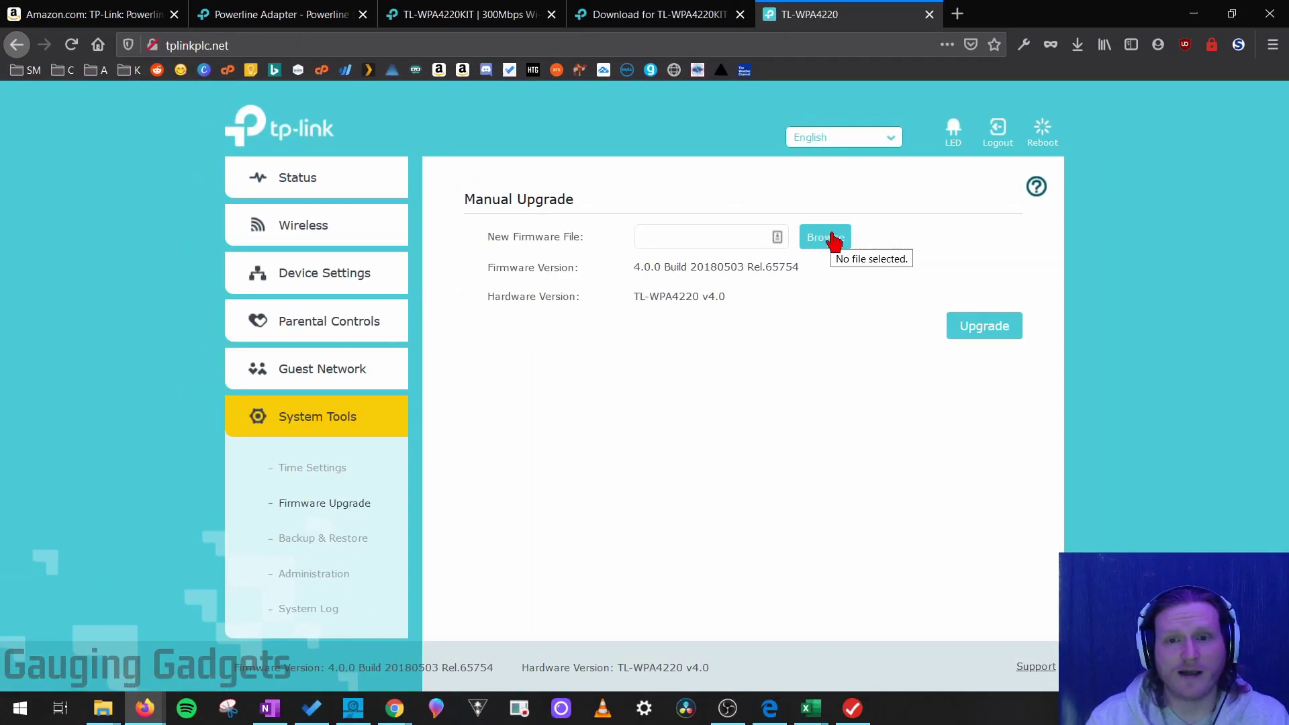
{"action": "left_click", "coordinate": [834, 240]}
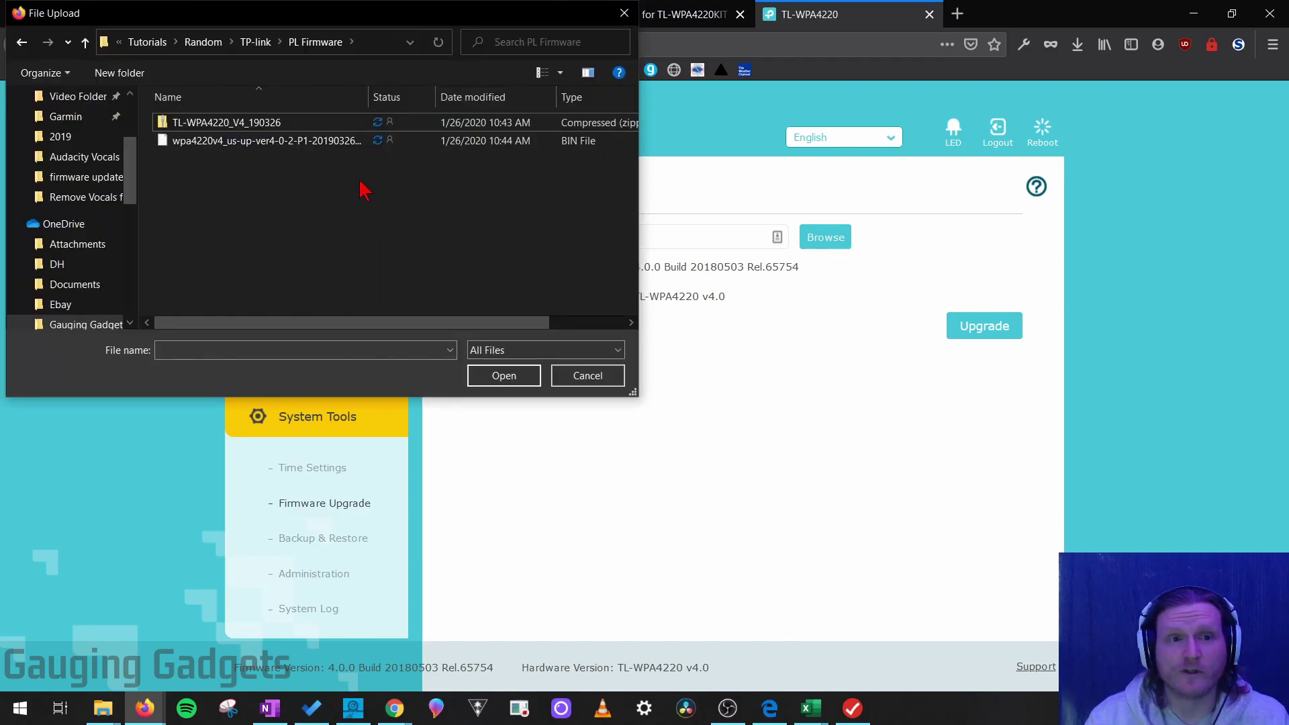
{"action": "double_click", "coordinate": [327, 143]}
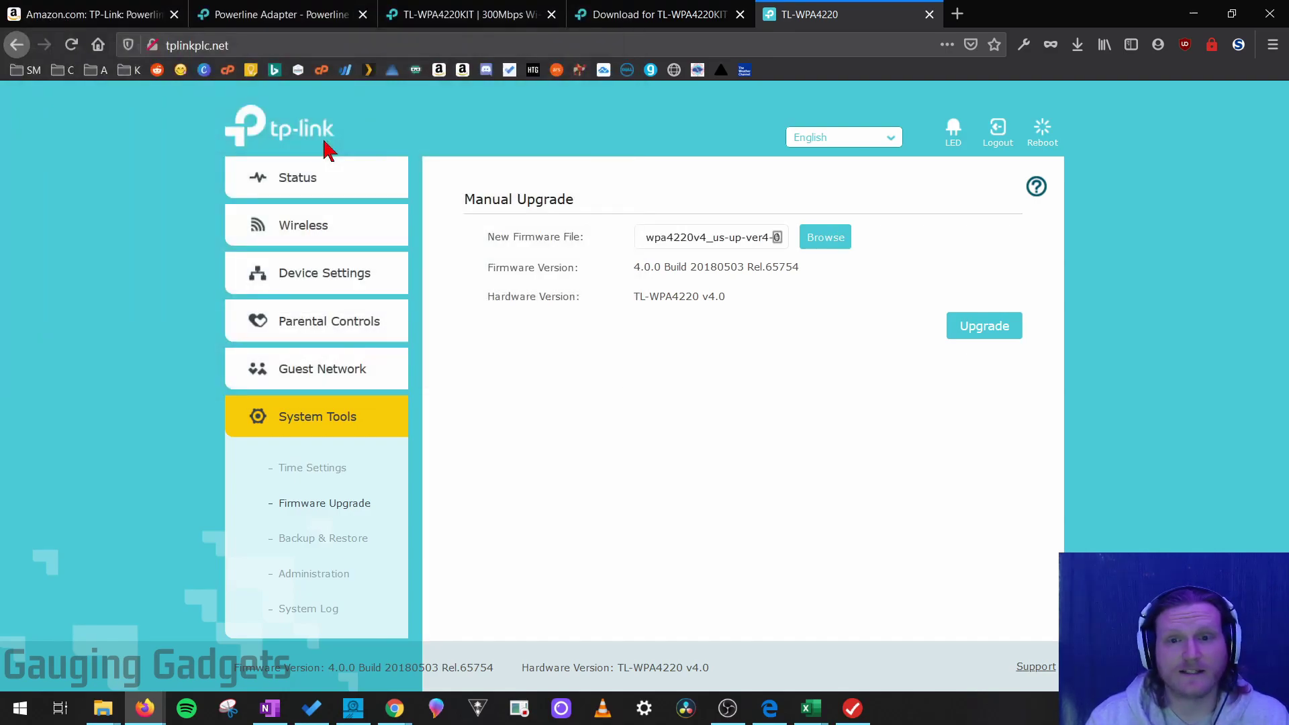
{"action": "left_click", "coordinate": [985, 329]}
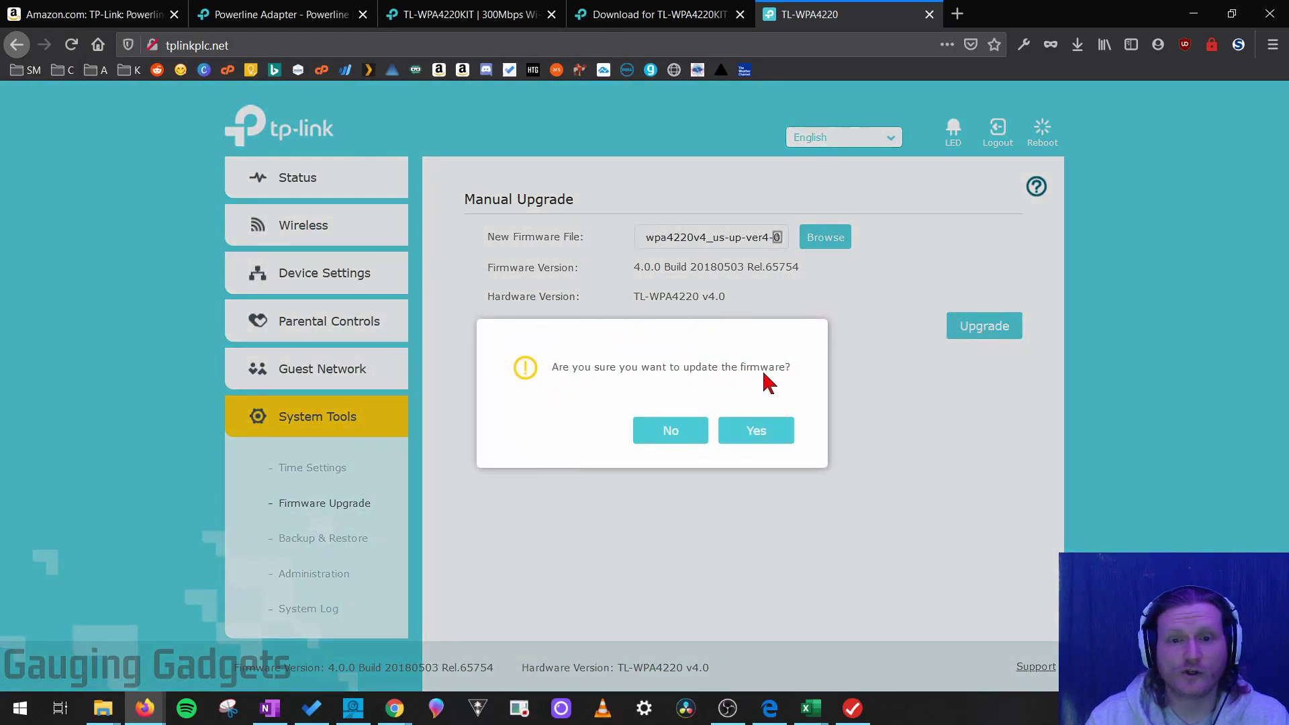
- Confirm the firmware update and let it run to 100%
{"action": "left_click", "coordinate": [759, 431]}
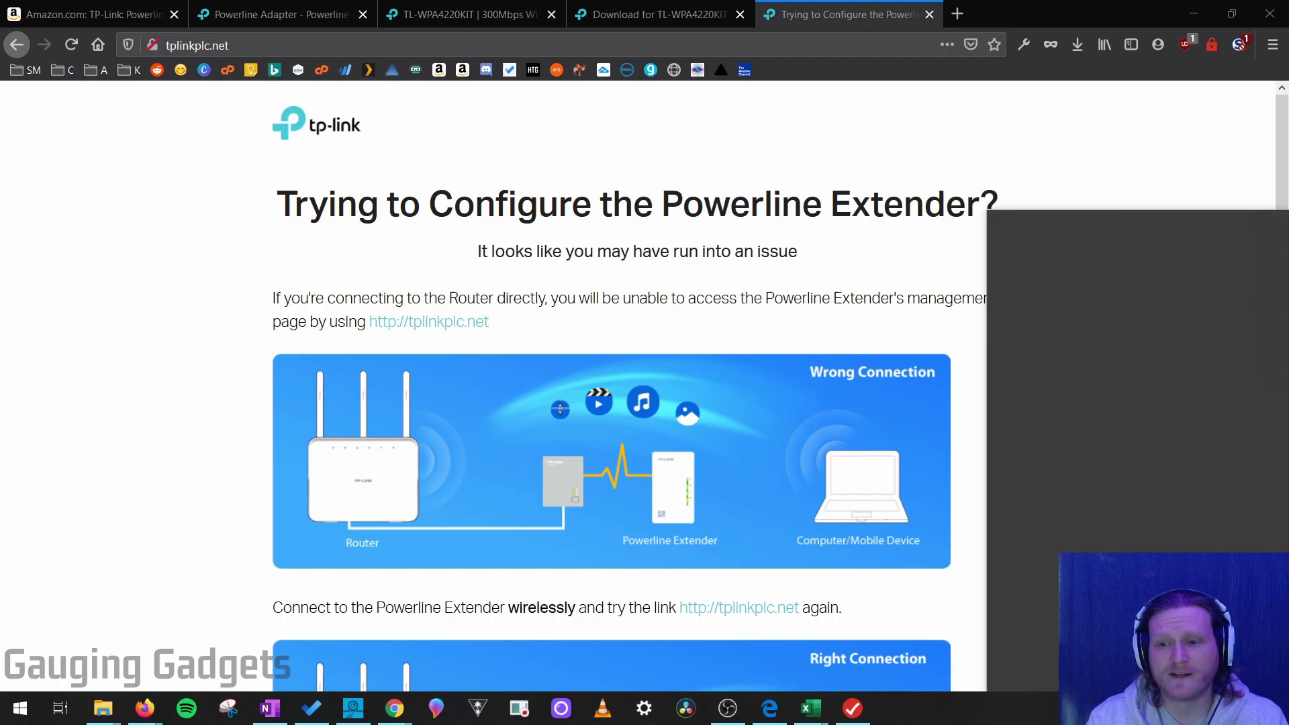
- Reconnect to the extender's Wi-Fi, reload tplinkplc.net and log in to confirm firmware 4.0.2 Build 20190326
{"action": "left_click", "coordinate": [1079, 366]}
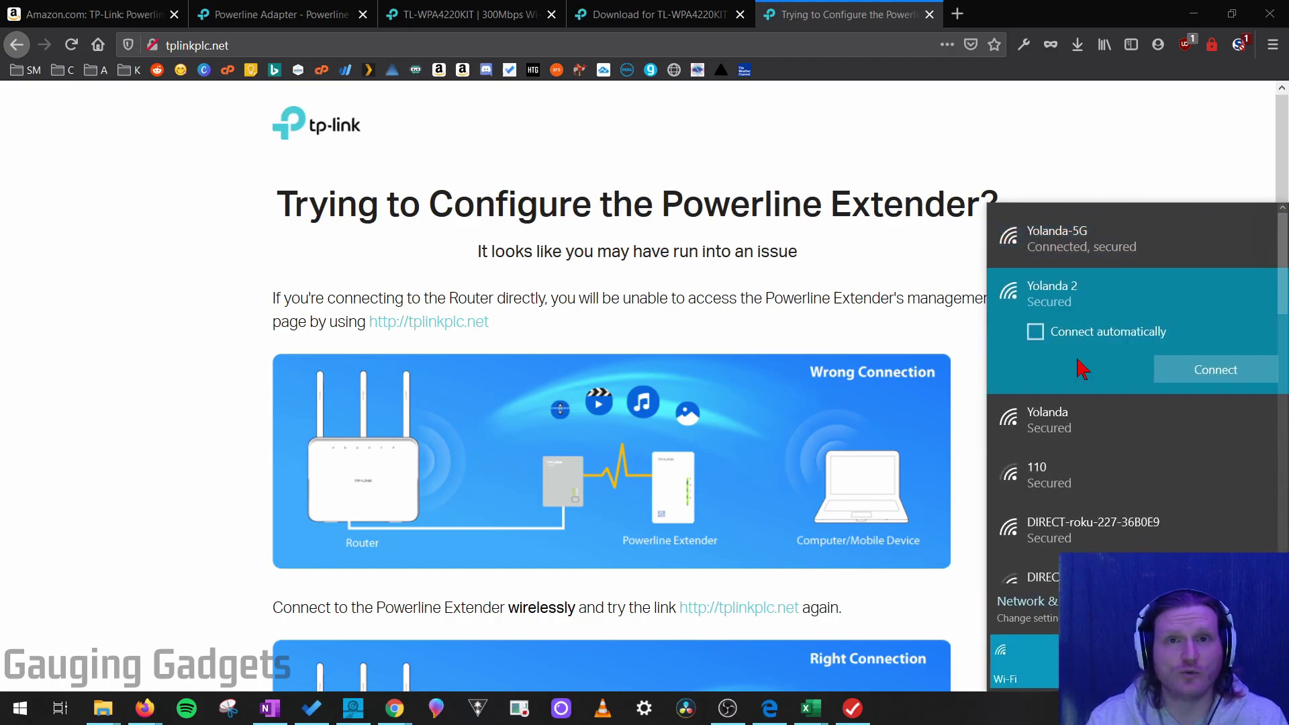
{"action": "left_click", "coordinate": [254, 47]}
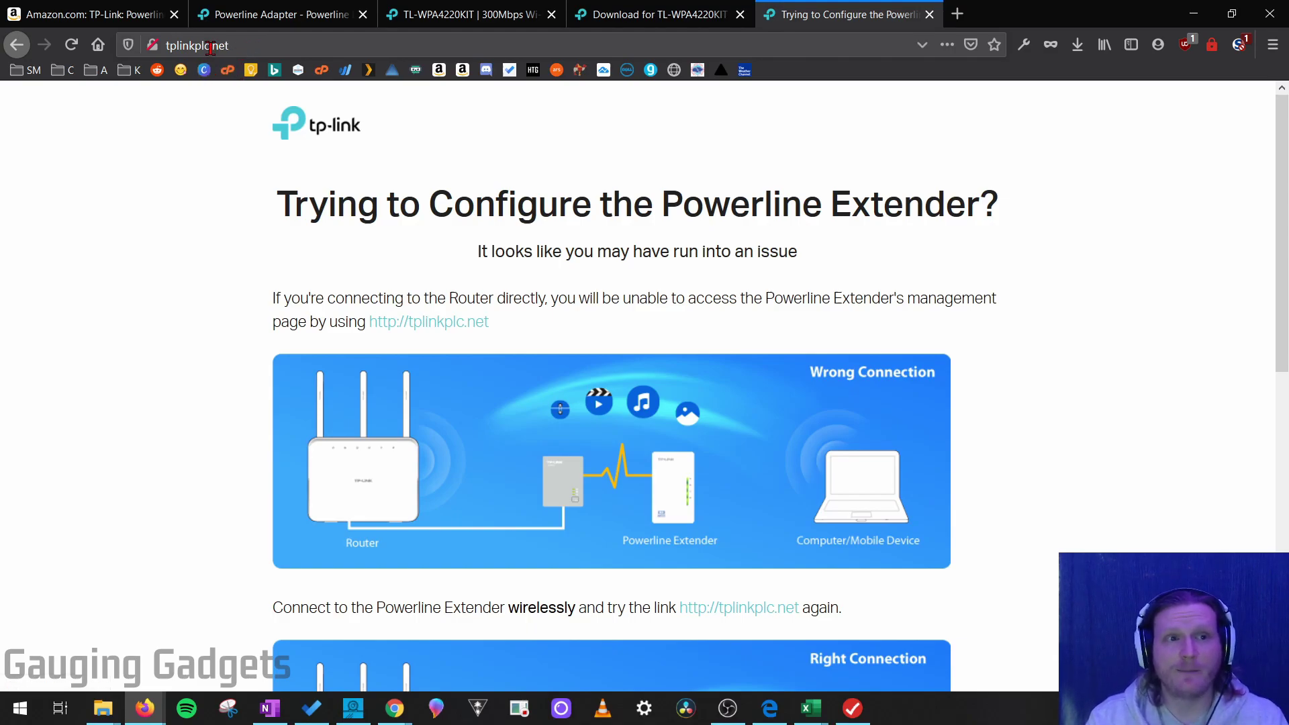
{"action": "left_click", "coordinate": [273, 46]}
{"action": "key", "text": "Return"}
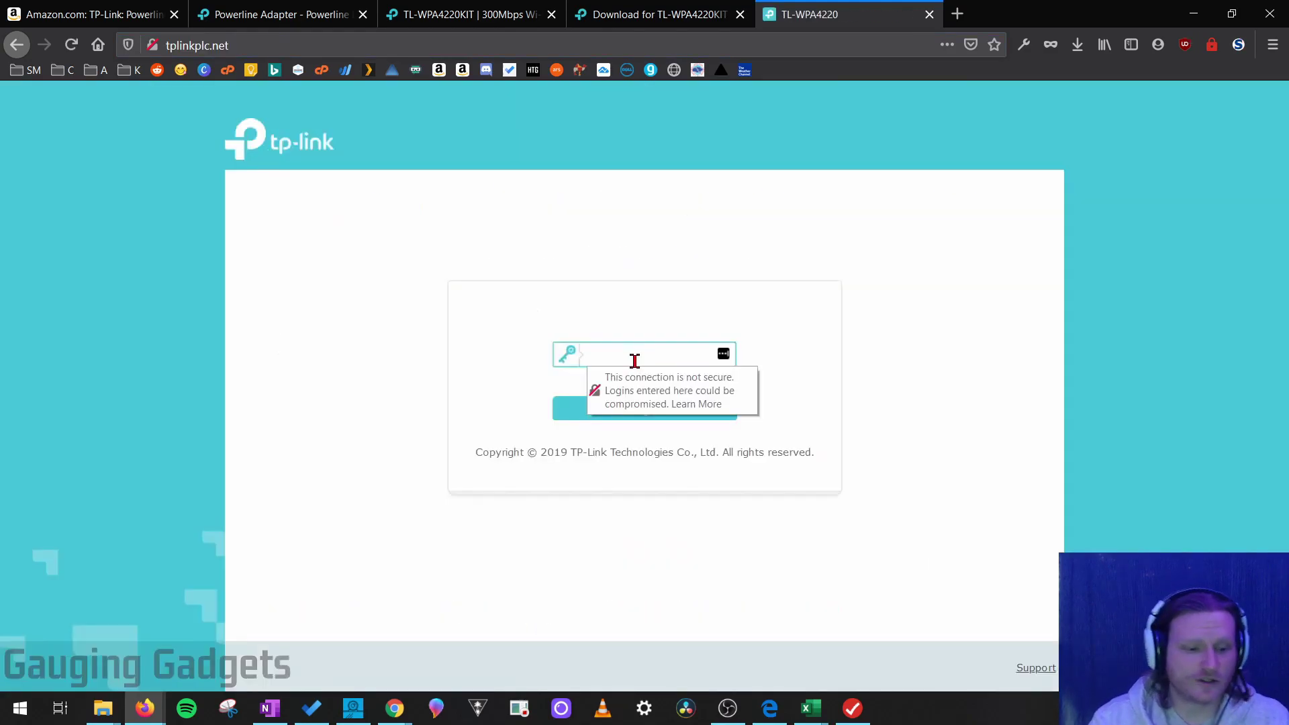
{"action": "left_click", "coordinate": [570, 419]}
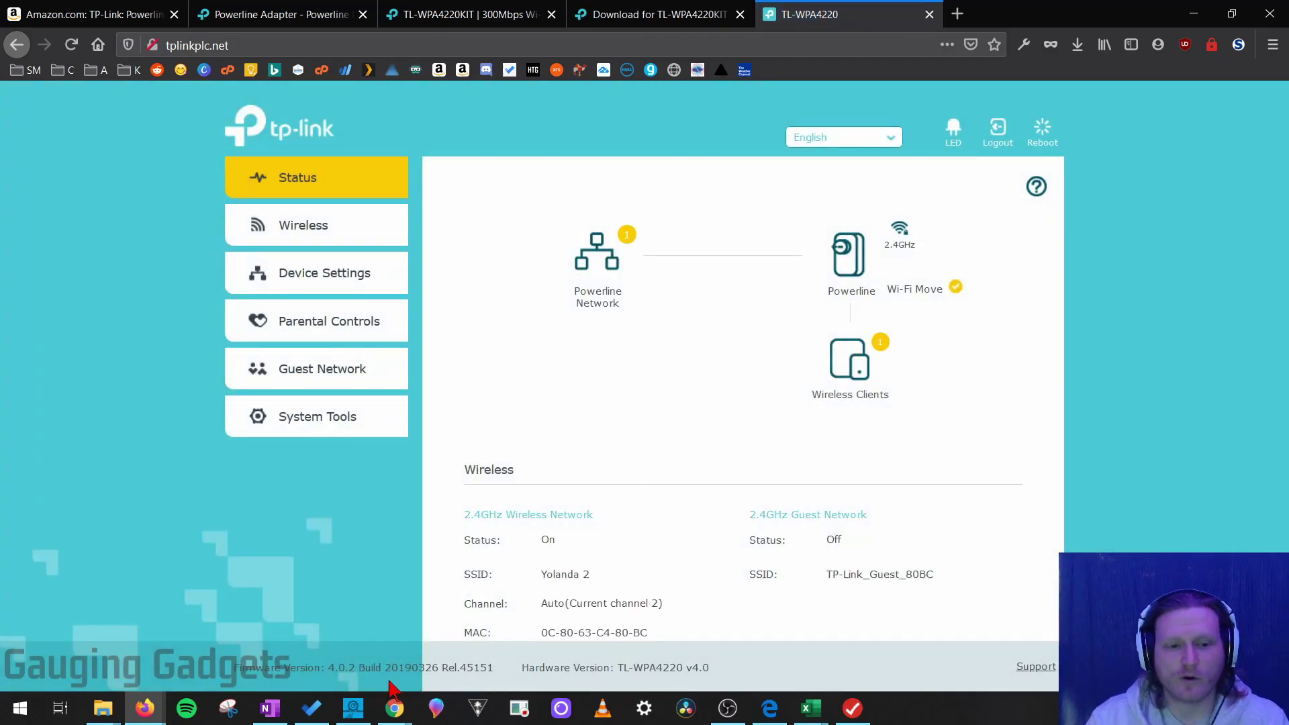
{"action": "left_click", "coordinate": [692, 14]}
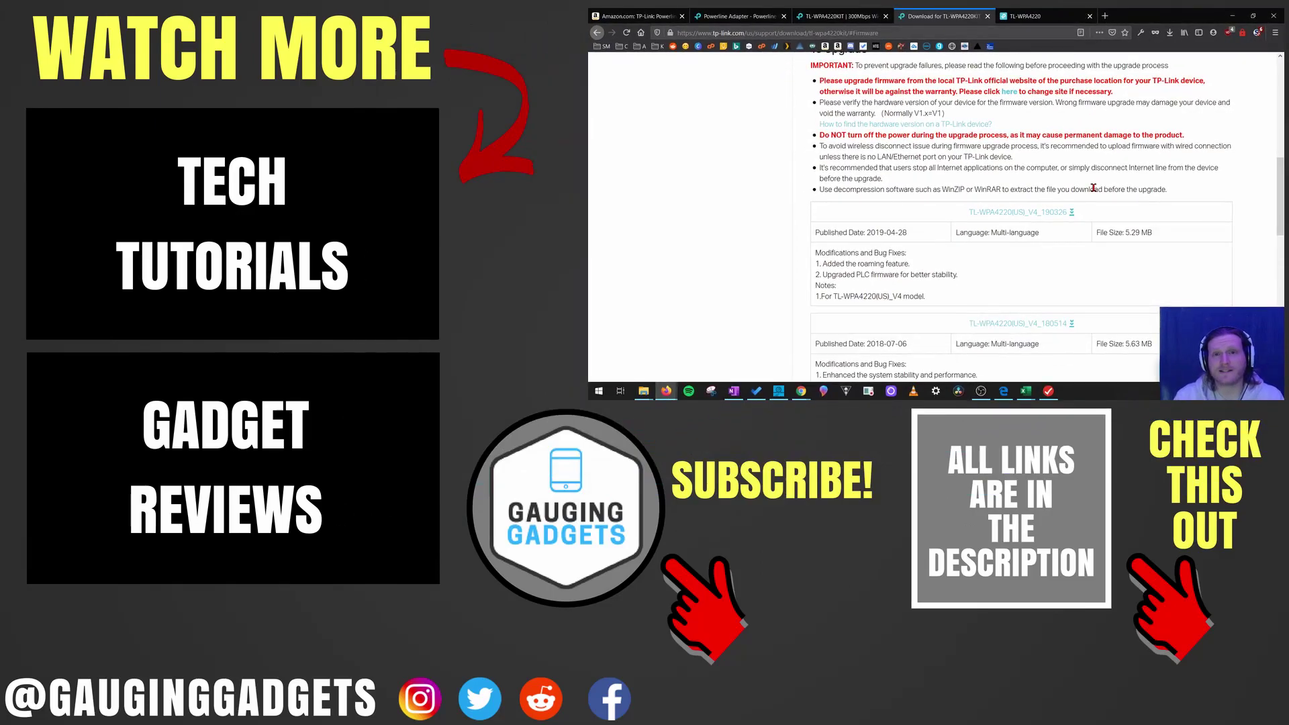
- Return to the TL-WPA4220 Manual Upgrade page showing firmware 4.0.2 Build 20190326 Rel.45151
{"action": "key", "text": "ctrl+Tab"}
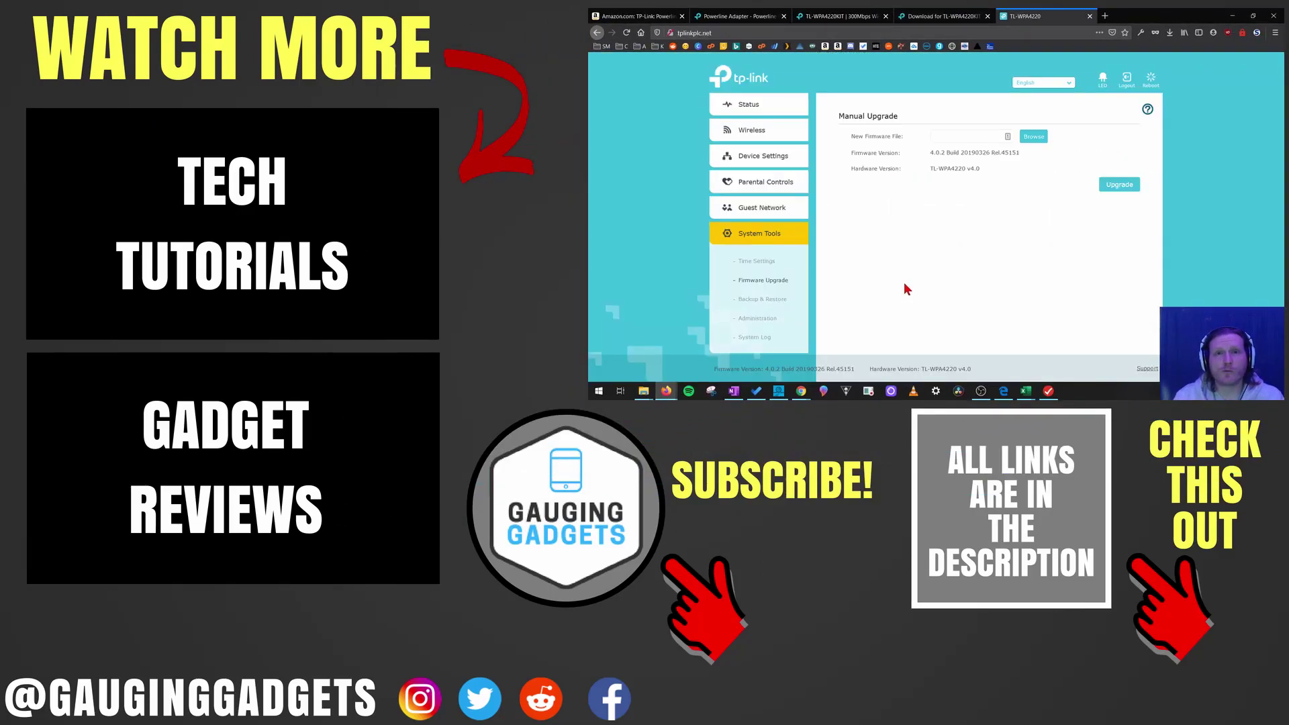